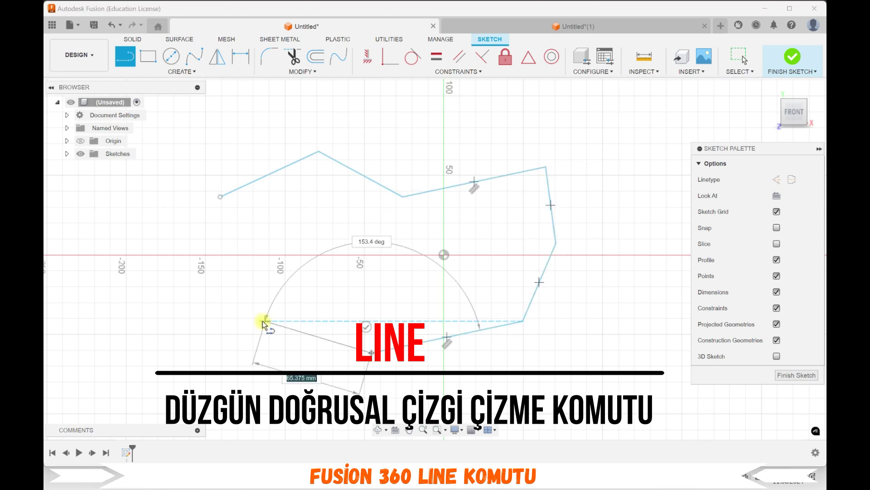
Close the multi-segment line outline at its starting point and leave the Line command.
left_click(220, 196)
key("Escape")
scroll(453, 226, "up", 3)
scroll(453, 226, "down", 3)
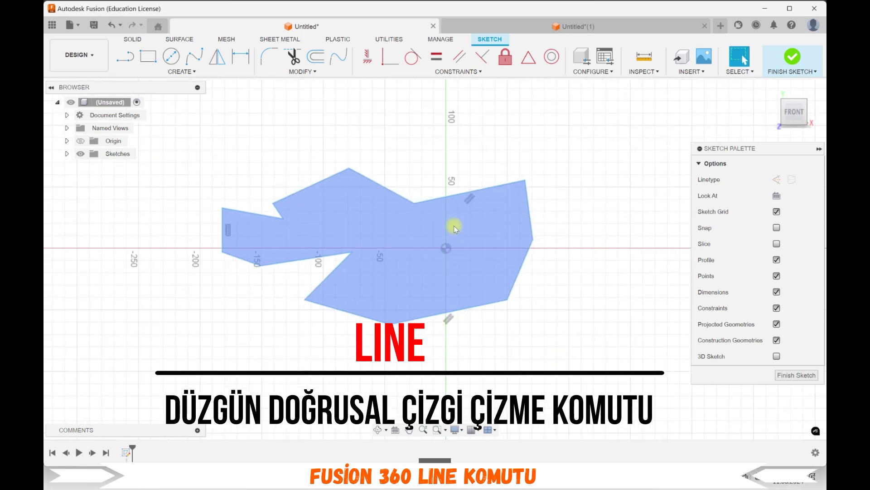
Delete the existing sketch outline and draw a new closed, irregular eleven-sided outline with the Line tool.
left_click_drag(186, 123, 593, 368)
key("Delete")
key("l")
left_click(171, 200)
left_click(305, 152)
left_click(286, 219)
left_click(473, 185)
left_click(420, 246)
left_click(542, 252)
left_click(520, 319)
left_click(363, 342)
left_click(365, 285)
left_click(211, 304)
left_click(149, 267)
left_click(171, 200)
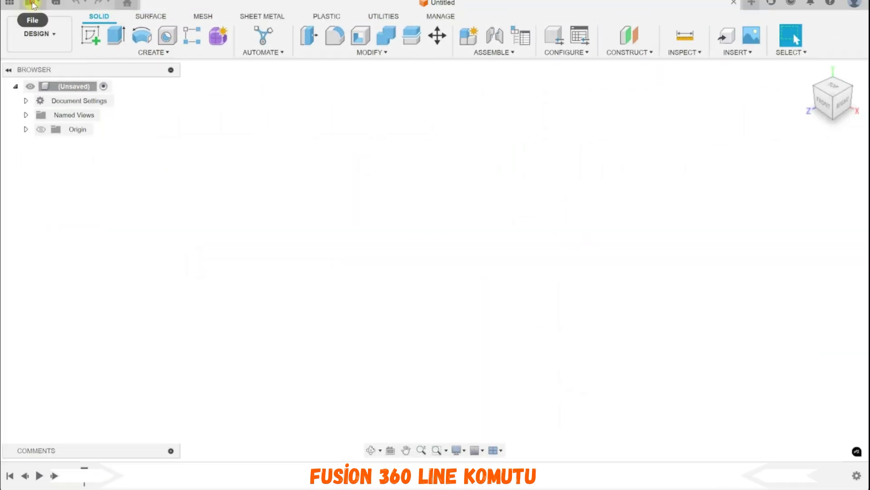
Create a new design and start a sketch on the XY (front) origin plane.
left_click(29, 4)
left_click(38, 16)
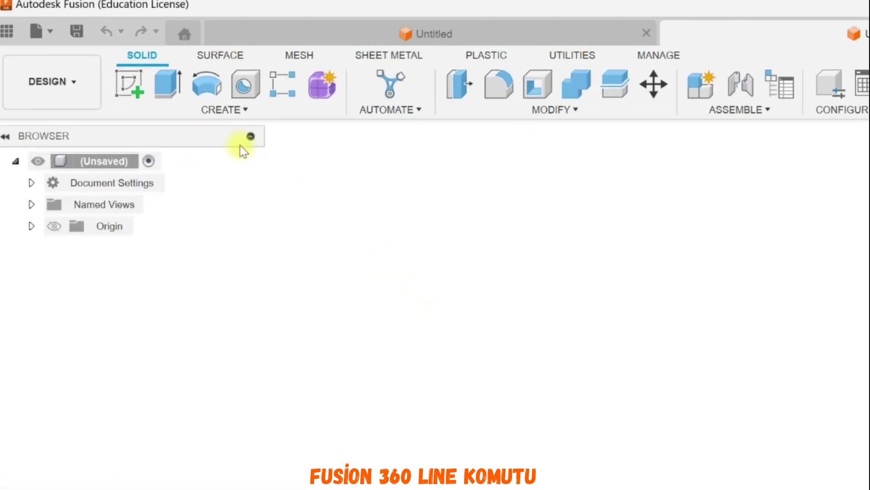
left_click(249, 127)
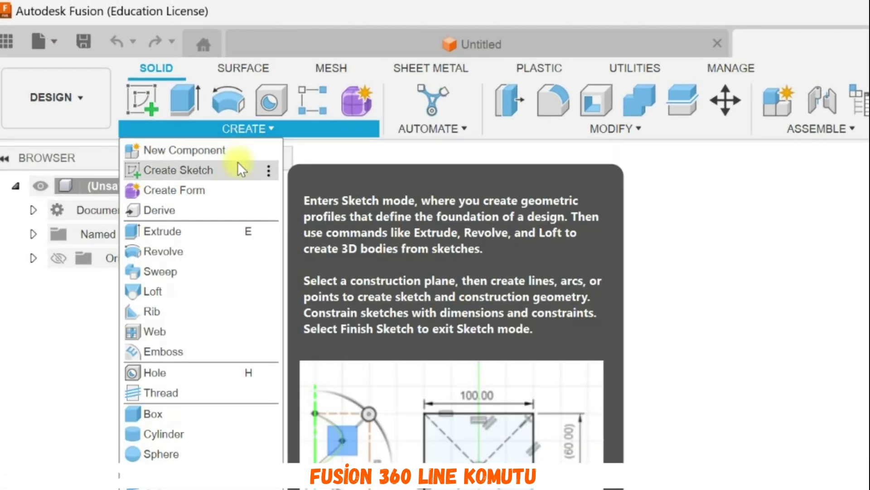
left_click(237, 169)
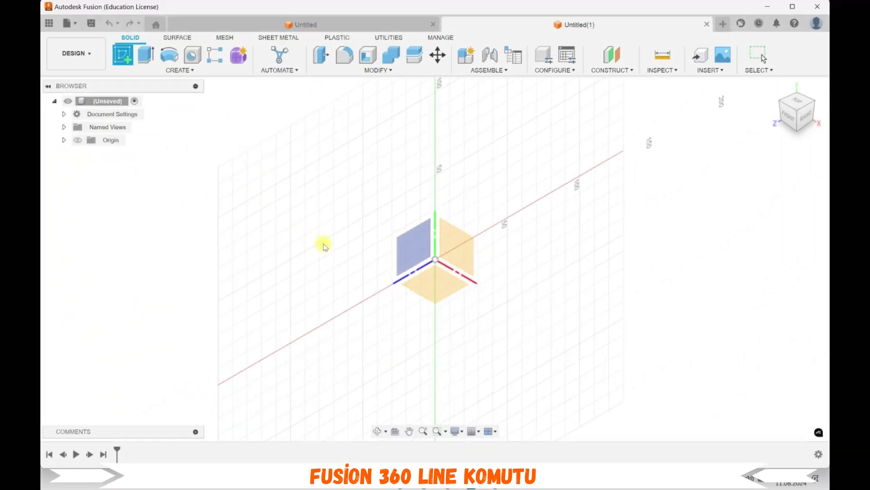
middle_click_drag(320, 243, 441, 262, "shift")
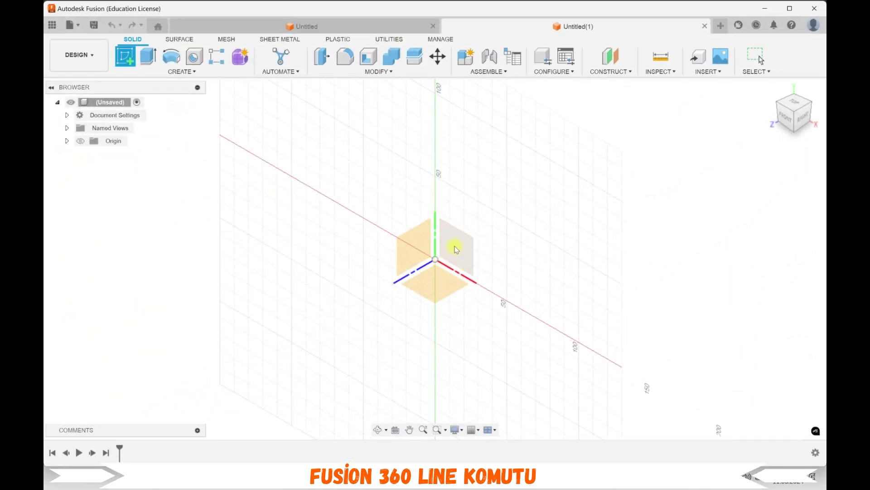
left_click(455, 249)
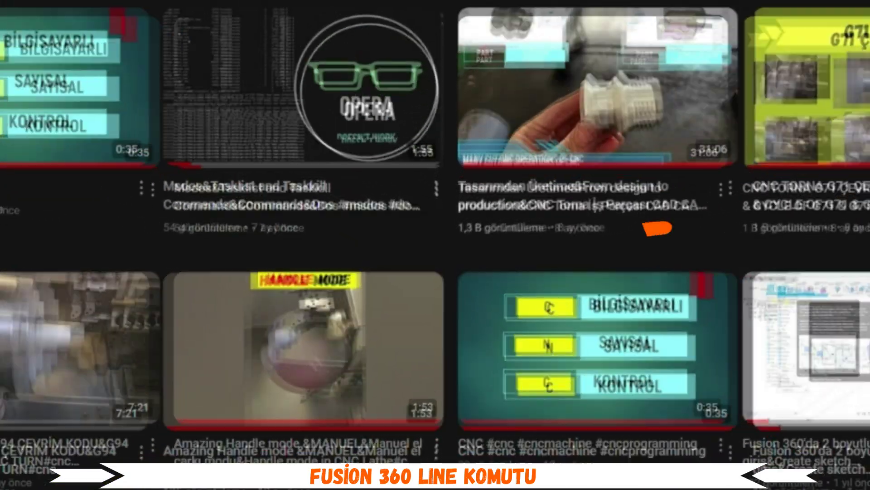
Draw a single free line about 57 mm long at about 45 degrees, up and left of the origin.
scroll(670, 314, "up", 2)
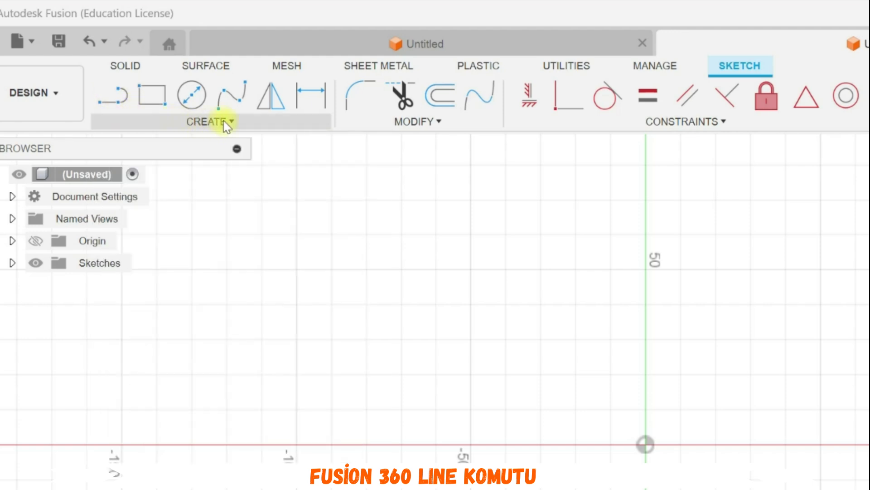
left_click(224, 120)
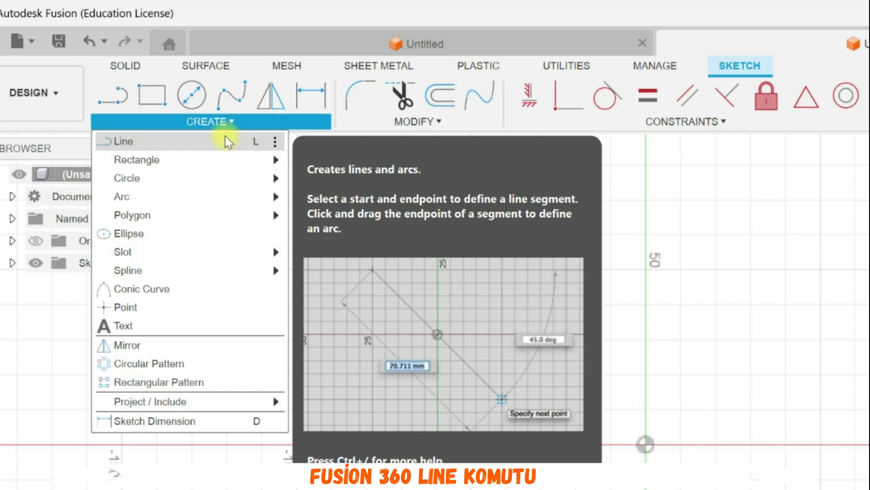
key("l")
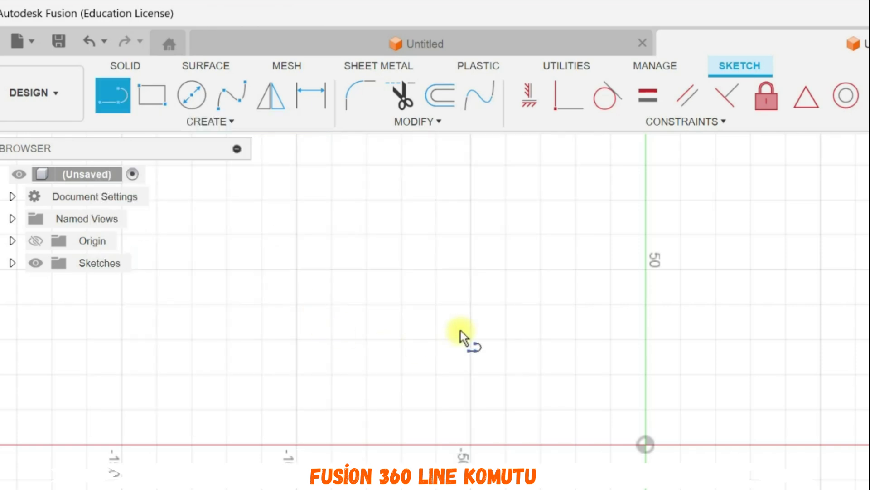
left_click(388, 363)
left_click(469, 256)
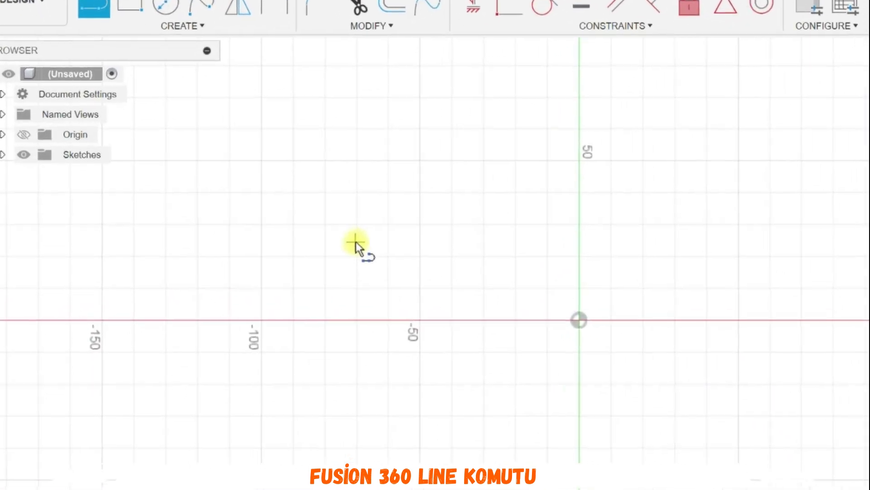
left_click(355, 241)
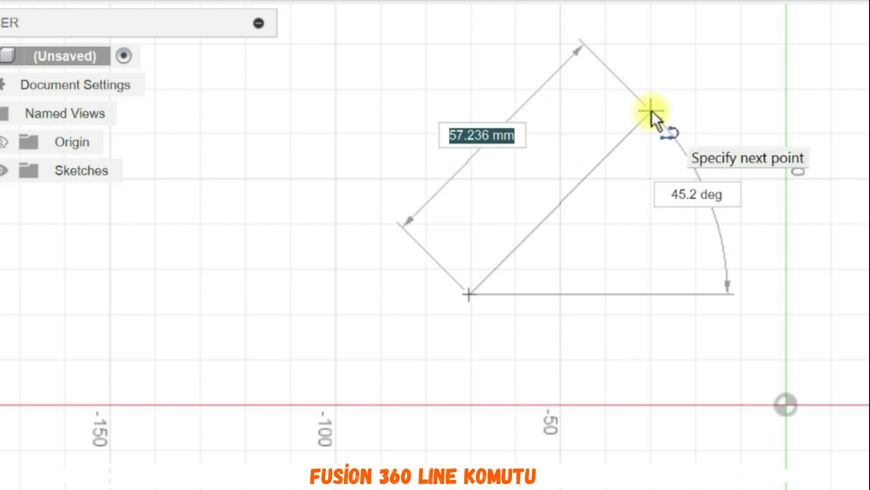
left_click(652, 111)
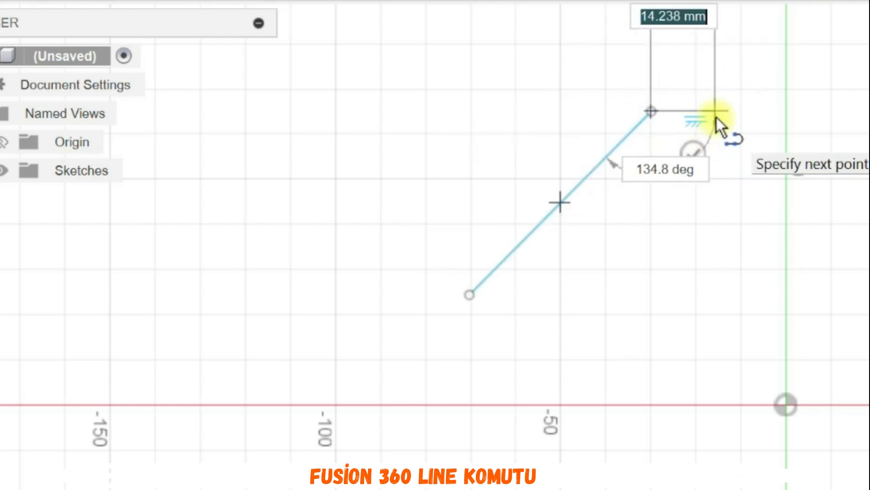
key("Escape")
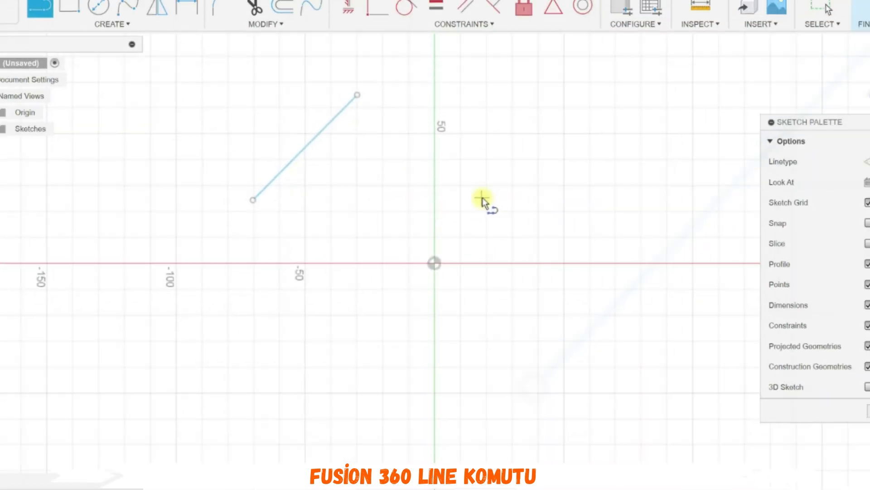
Draw a line up and right of the origin with an exact length of 50 mm and an angle of 45 degrees.
left_click(499, 200)
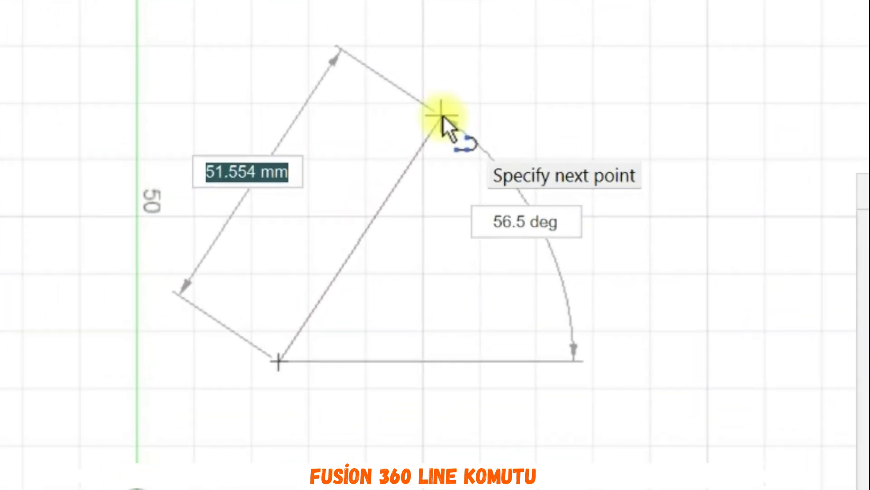
key("Tab")
key("Tab")
key("Tab")
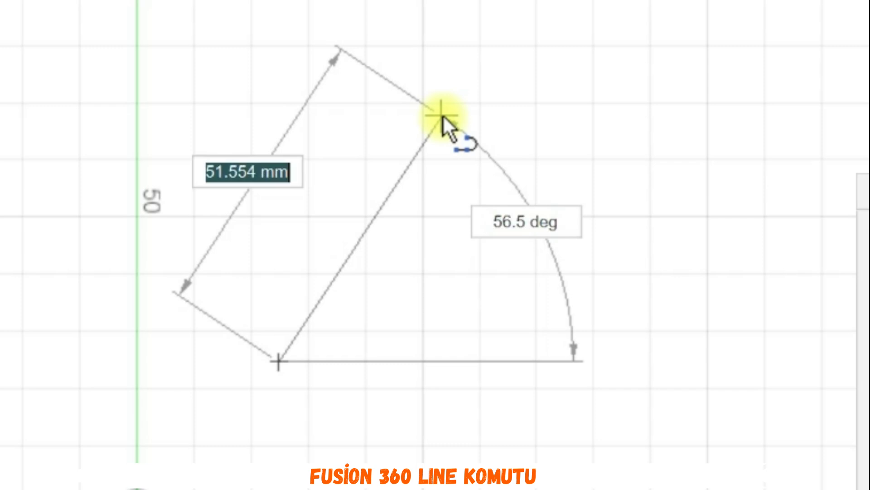
key("Tab")
type("50")
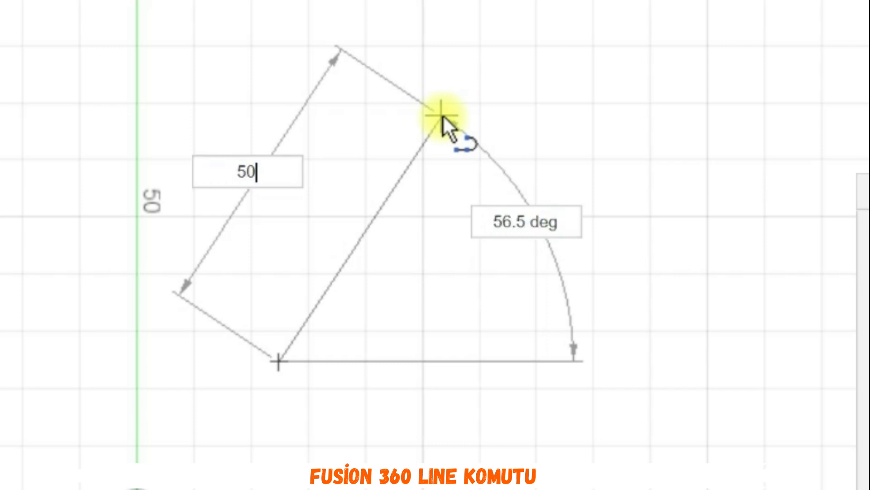
key("Tab")
type("45")
key("Tab")
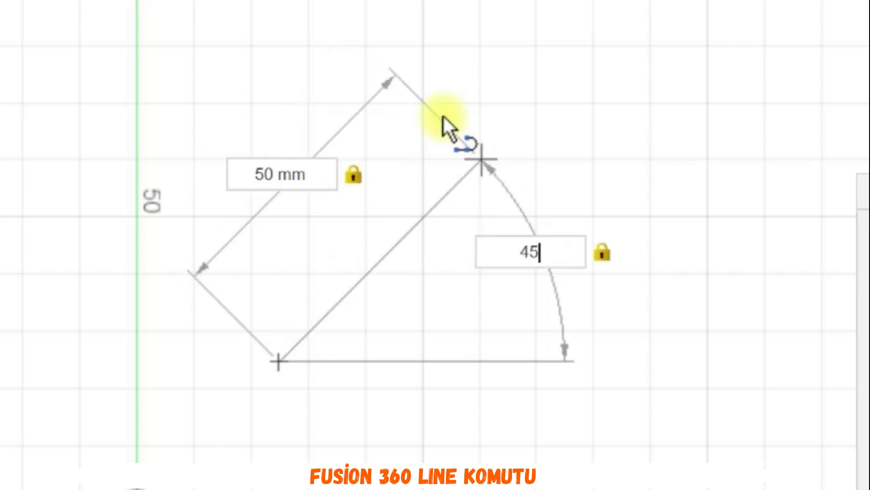
key("Return")
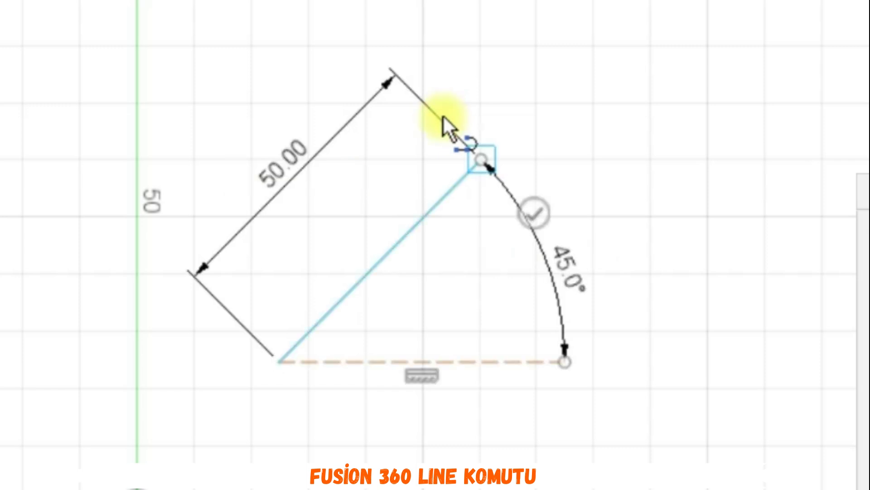
key("Escape")
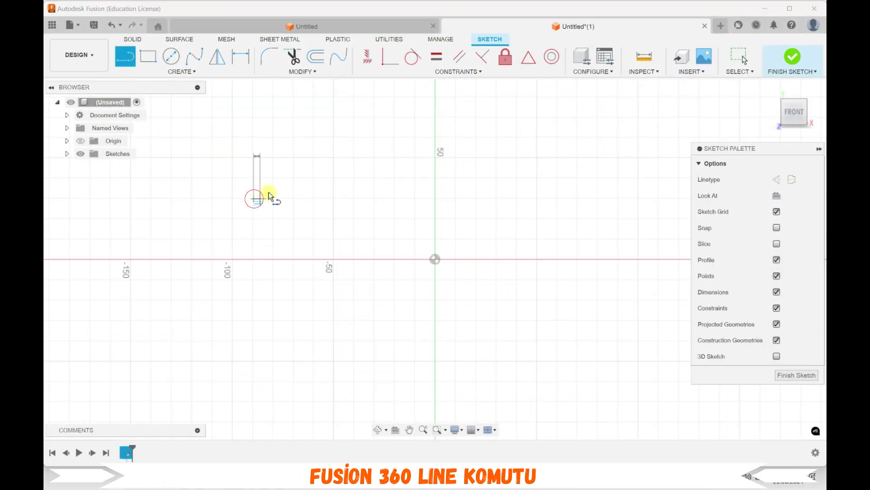
Sketch a closed, irregular eleven-sided outline around the origin with connected lines and leave the Line command.
left_click(333, 156)
left_click(498, 151)
left_click(578, 194)
left_click(601, 276)
left_click(538, 321)
left_click(440, 299)
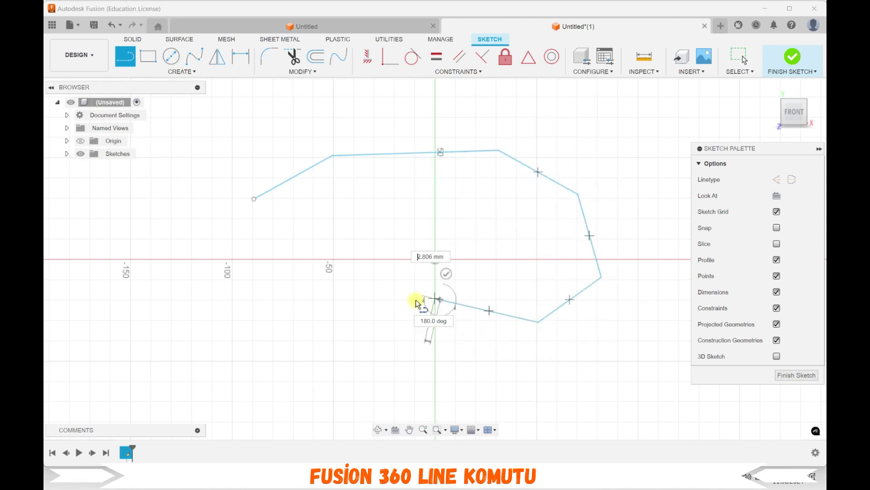
left_click(349, 323)
left_click(289, 276)
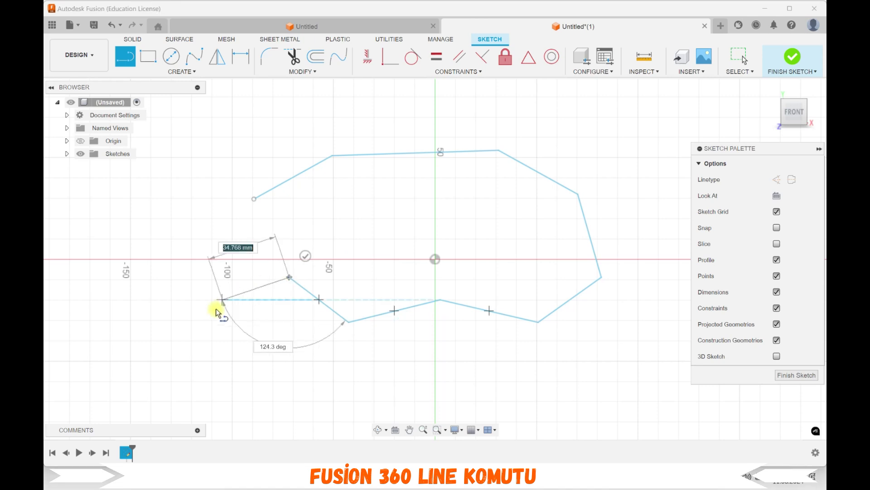
left_click(190, 320)
left_click(194, 243)
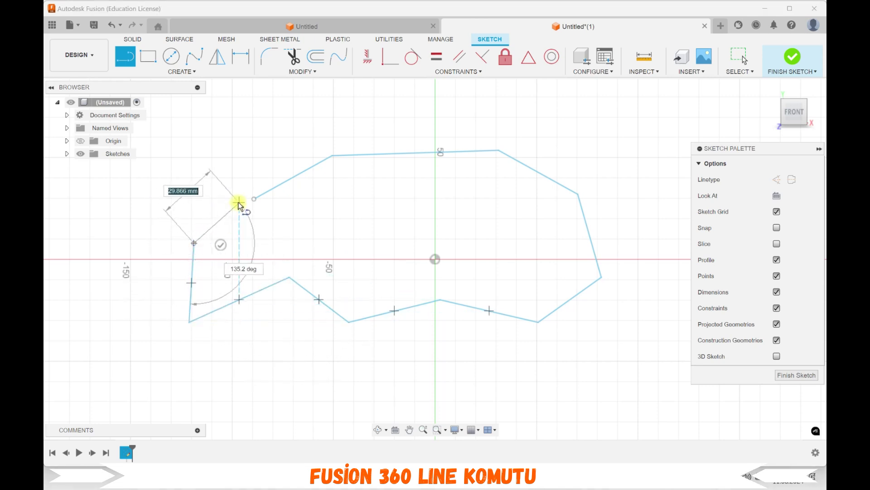
left_click(253, 199)
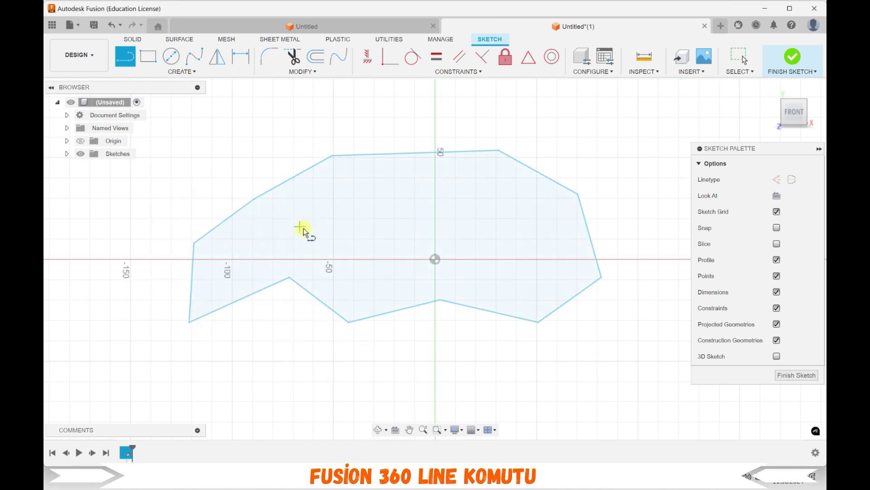
key("Escape")
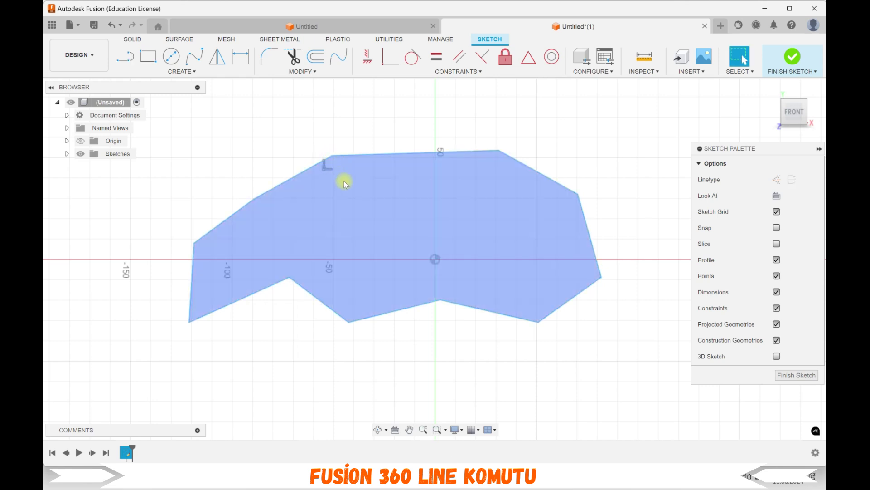
Reshape the closed outline by moving its upper-left and lower-left corners outward and repositioning the inner lower corners and the upper-right corner.
left_click_drag(332, 157, 288, 127)
left_click_drag(396, 232, 319, 130)
mouse_move(193, 323)
left_mouse_down()
mouse_move(194, 363)
mouse_move(152, 324)
left_mouse_up()
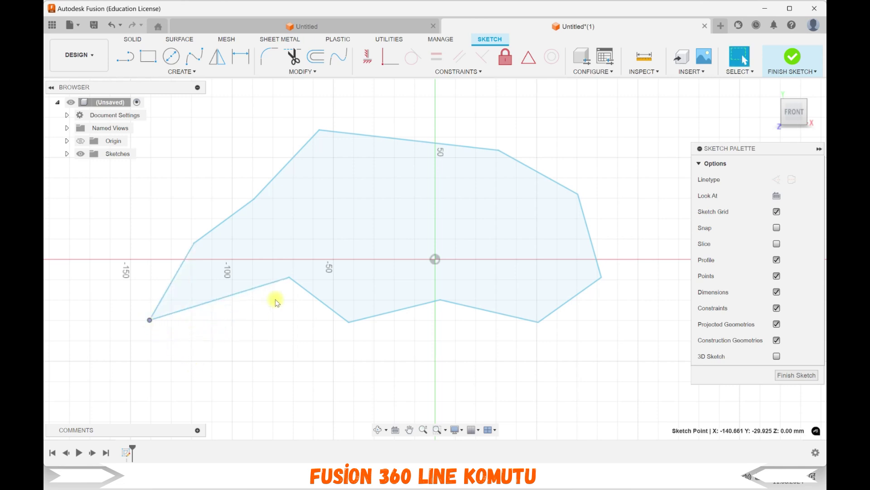
left_click_drag(289, 280, 292, 330)
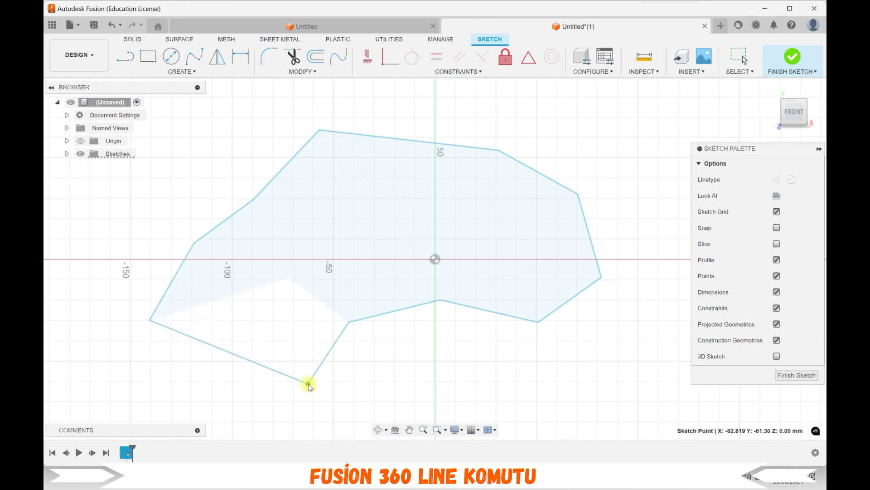
mouse_move(442, 302)
left_mouse_down()
mouse_move(480, 346)
mouse_move(499, 336)
mouse_move(509, 351)
left_mouse_up()
left_click_drag(472, 279, 472, 273)
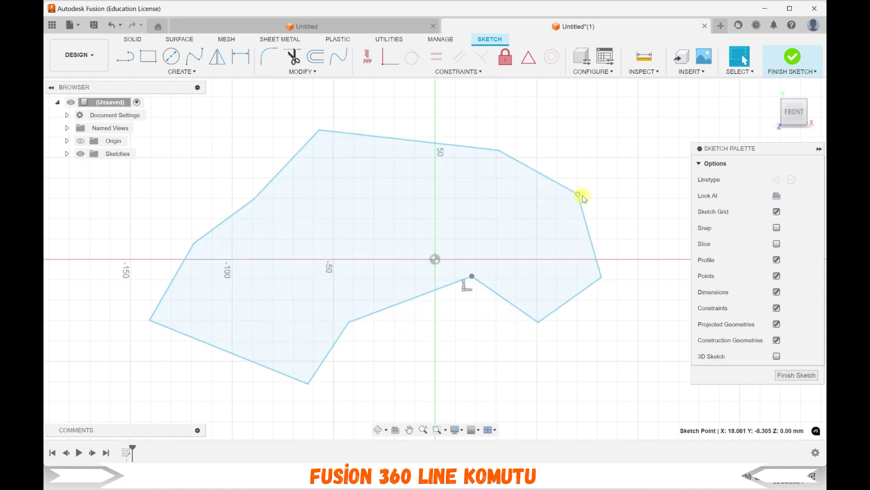
left_click_drag(575, 192, 530, 223)
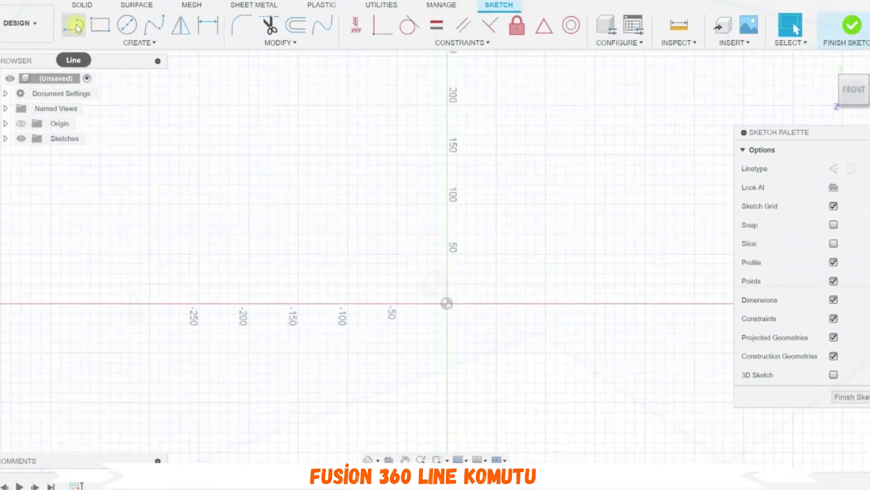
Draw a closed rectangle about 119 mm wide and 60 mm high from four lines, up and left of the origin.
left_click(77, 27)
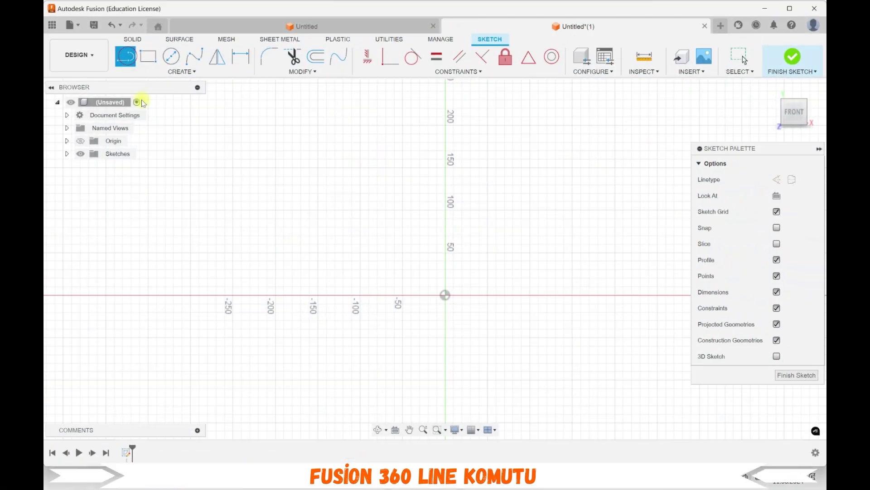
left_click(267, 227)
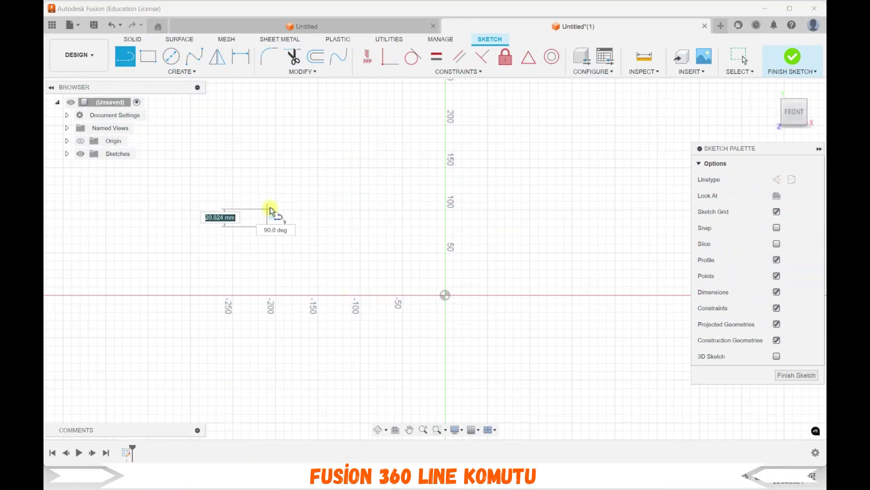
left_click(269, 176)
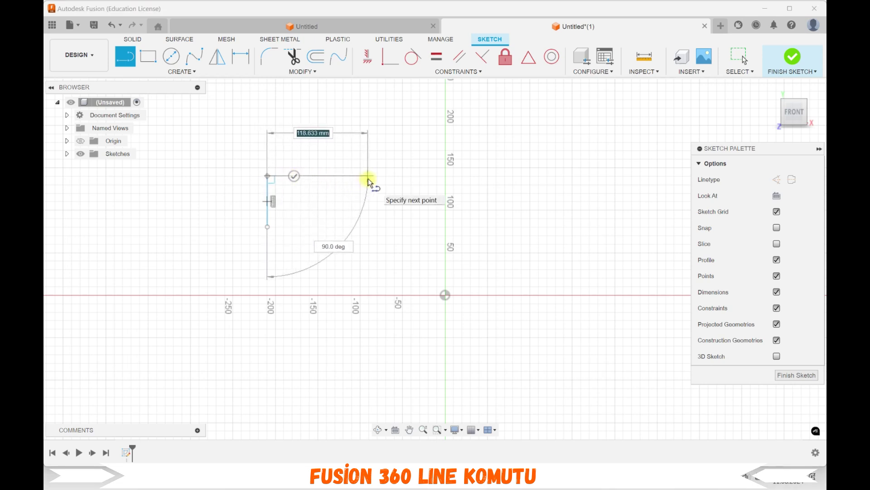
left_click(368, 177)
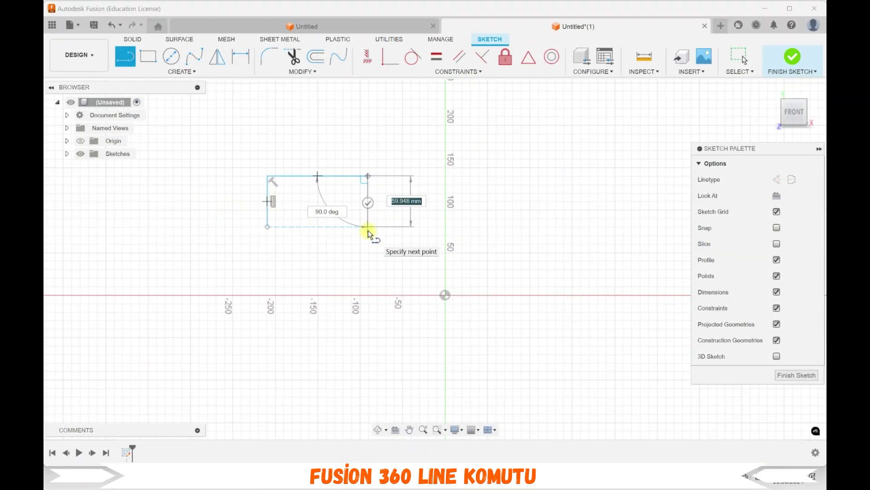
left_click(368, 231)
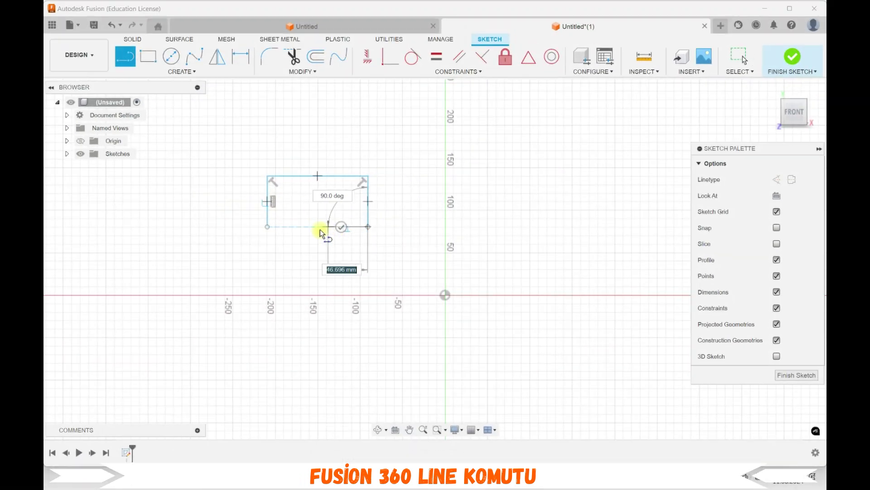
left_click(270, 226)
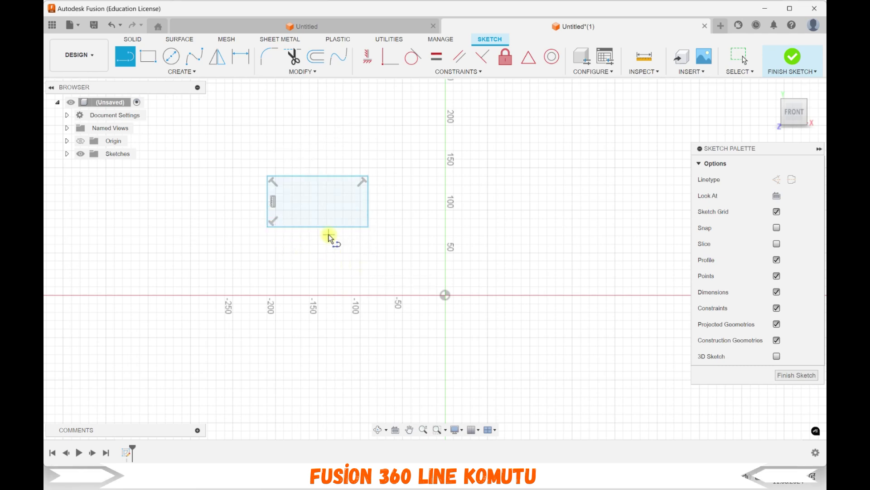
Draw a 50 mm line at 45 degrees in the empty area between the rectangle and the palette, right of the vertical axis.
scroll(329, 237, "down", 1)
scroll(329, 237, "up", 3)
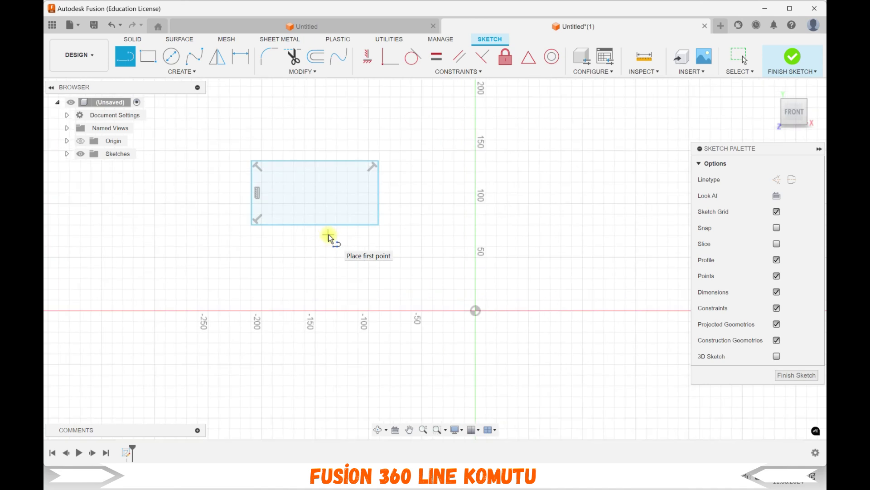
scroll(328, 236, "up", 1)
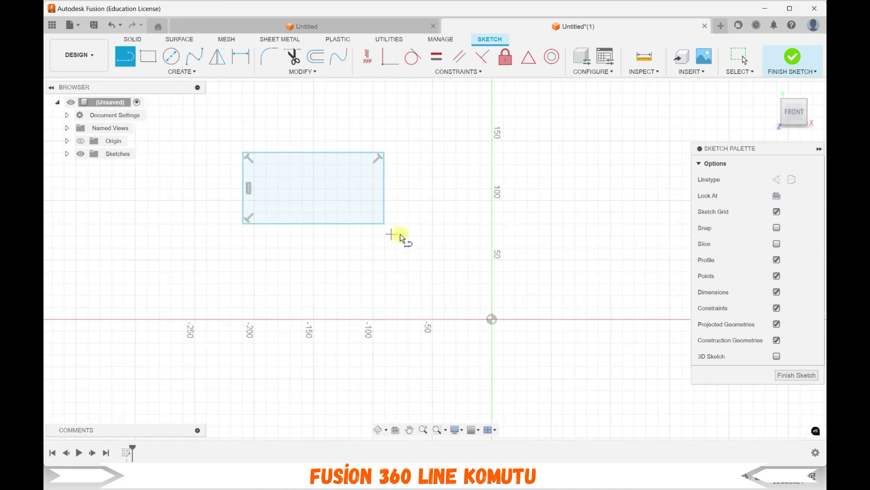
scroll(347, 240, "down", 3)
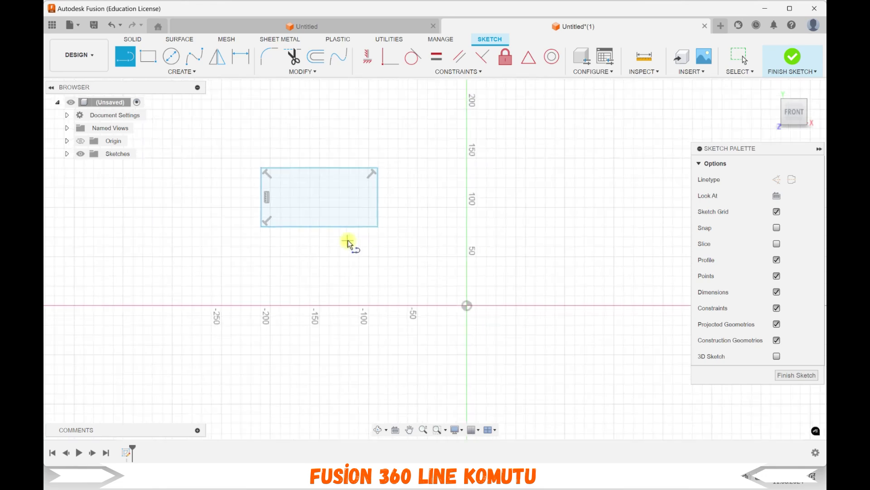
scroll(531, 222, "up", 2)
scroll(531, 221, "up", 1)
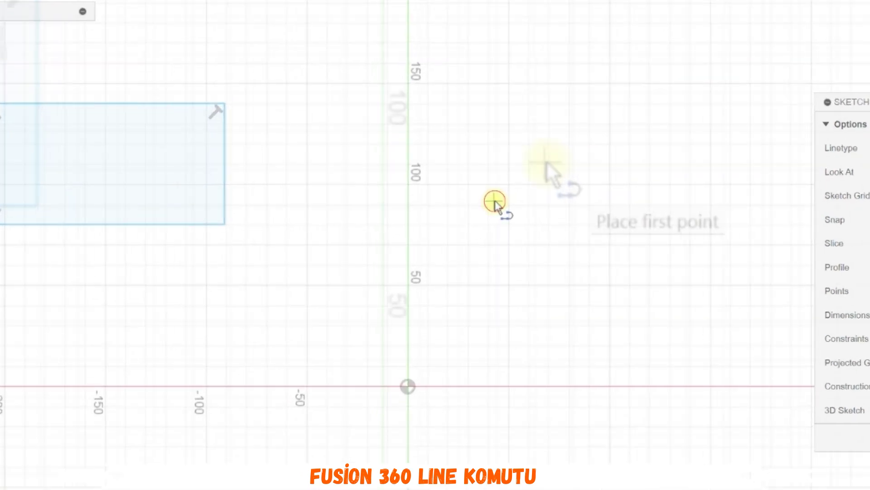
left_click(494, 202)
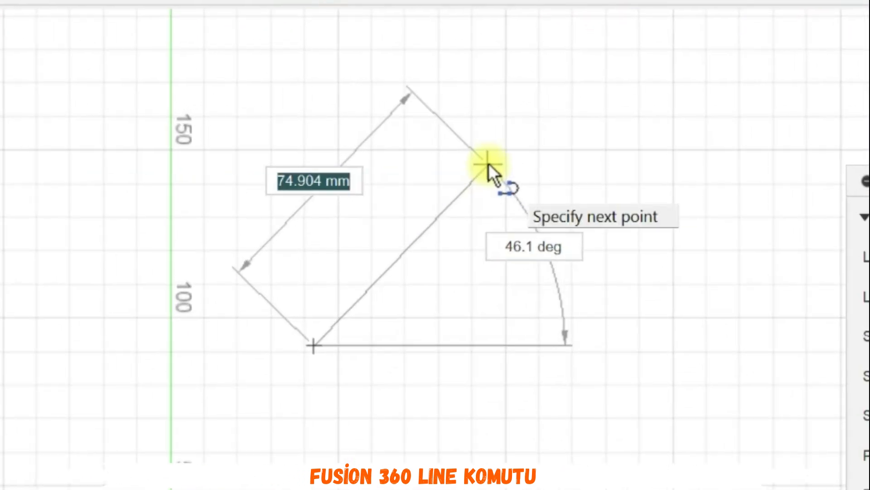
key("Tab")
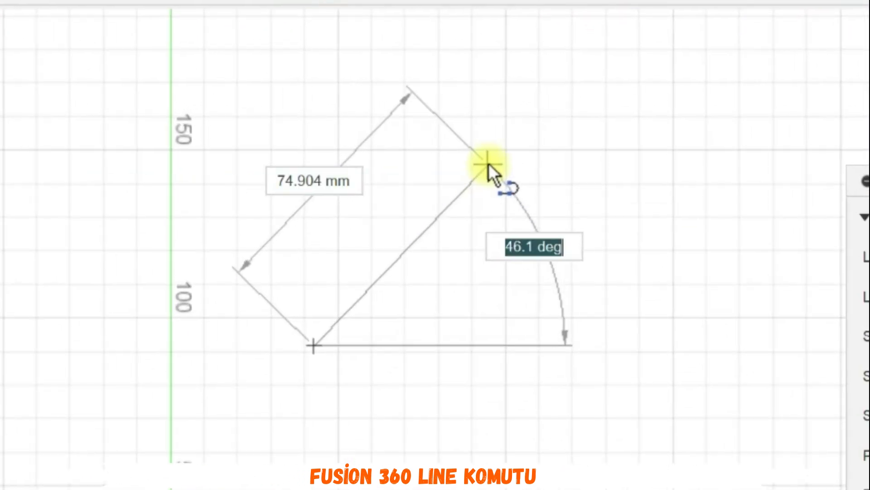
key("Tab")
key("Tab")
key("Tab")
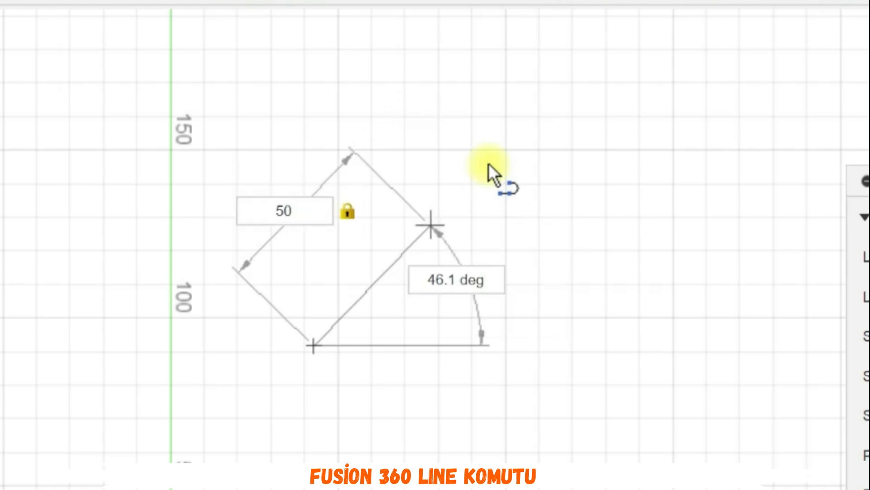
key("Tab")
type("45")
key("Tab")
key("Return")
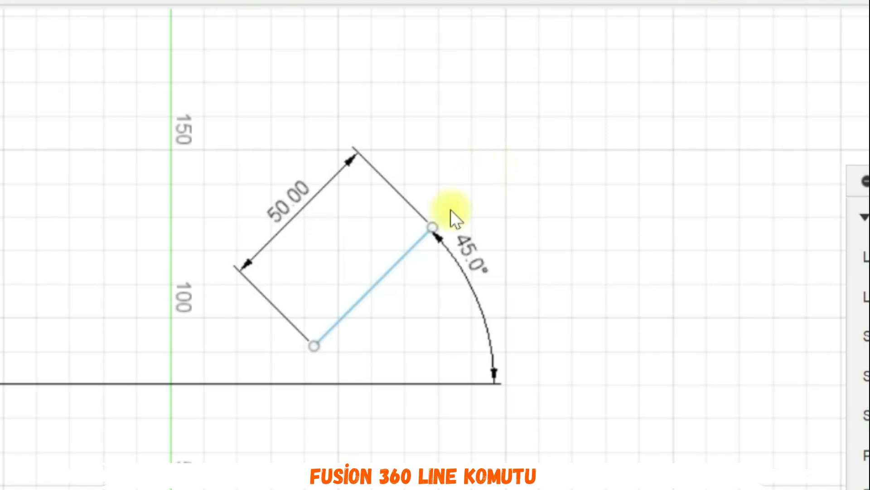
Select the 50 mm line together with its length and angle dimensions and delete them.
scroll(341, 296, "down", 2)
scroll(341, 295, "up", 4)
scroll(341, 297, "down", 4)
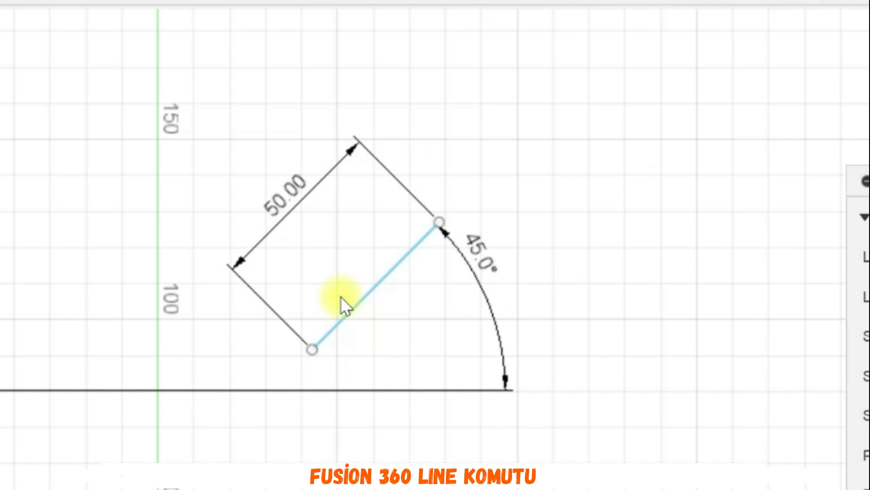
mouse_move(187, 78)
left_mouse_down()
mouse_move(411, 254)
mouse_move(554, 407)
left_mouse_up()
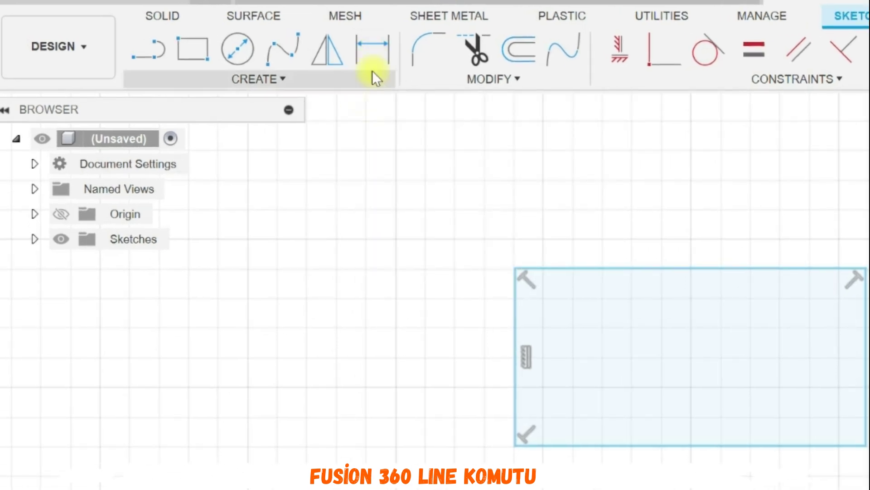
Dimension the rectangle's top edge with Sketch Dimension, set it to 100 mm and leave the command.
left_click(272, 80)
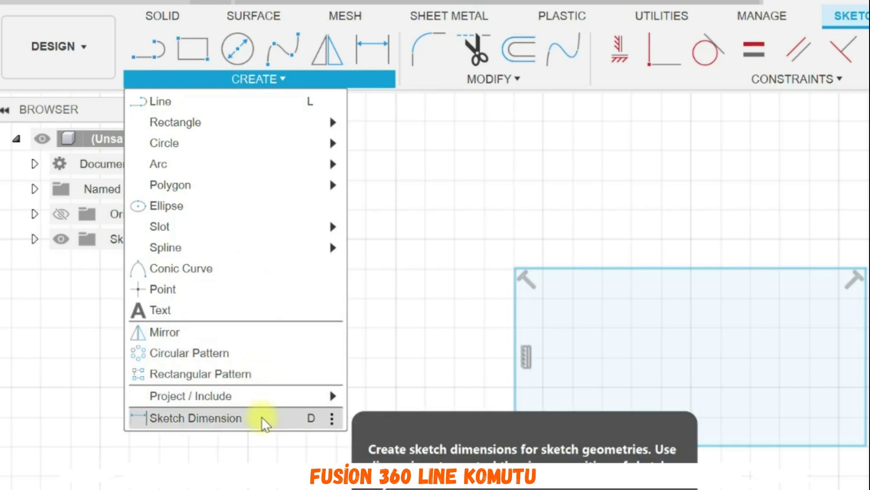
left_click(264, 420)
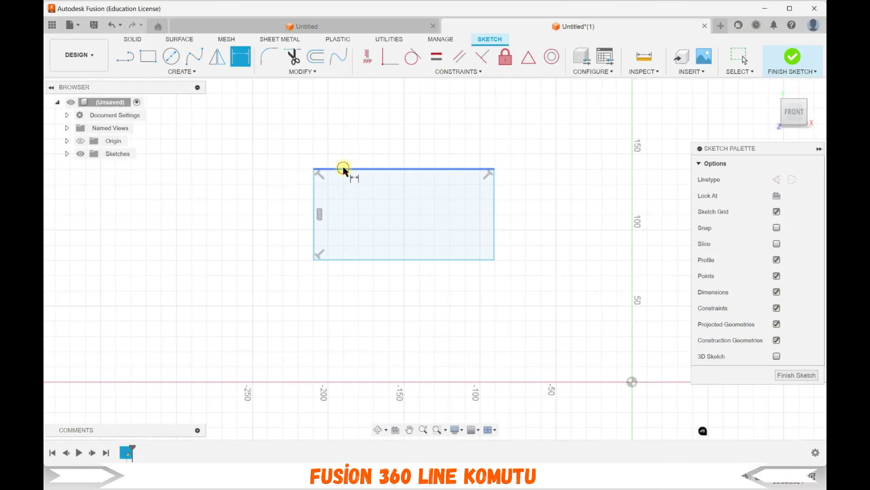
left_click(300, 136)
left_click(345, 97)
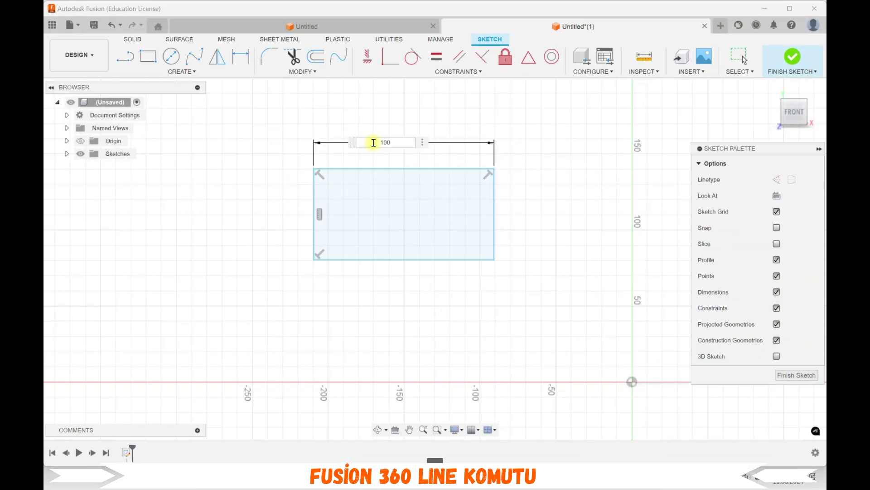
key("Return")
scroll(445, 250, "up", 2)
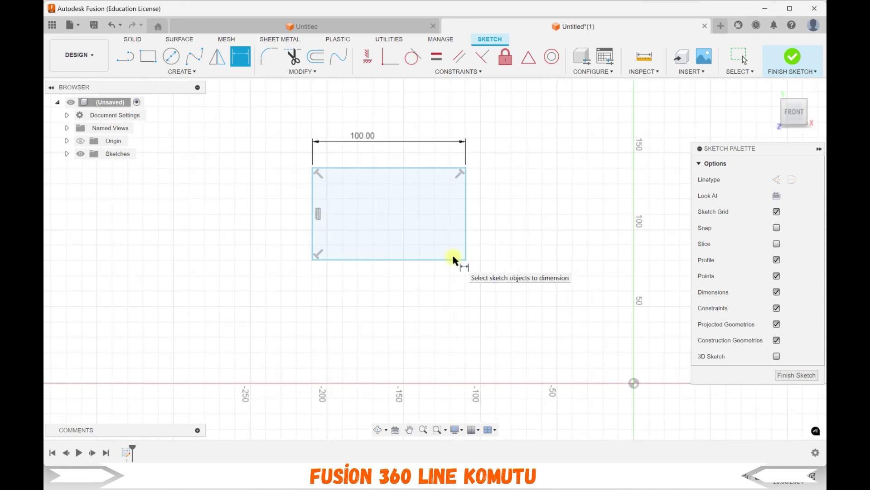
key("Escape")
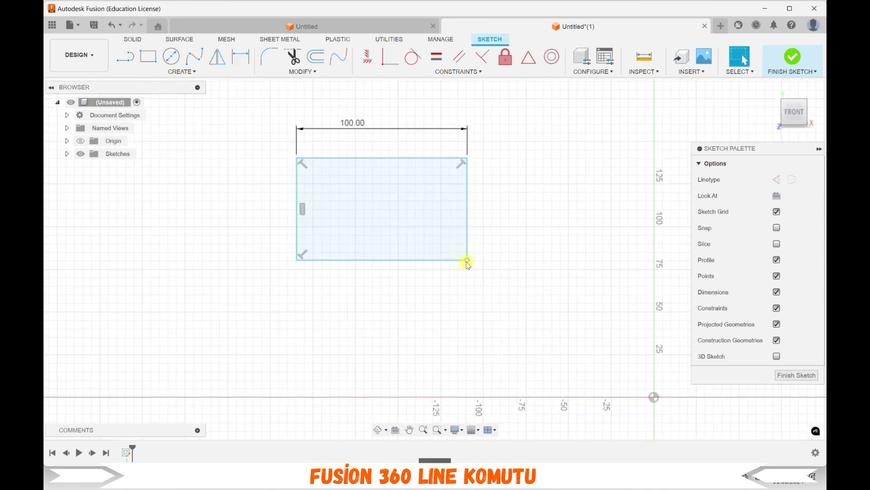
Resize the rectangle to about 75 mm high and shift it toward the vertical axis by moving its lower-right and upper-right corners.
left_click_drag(467, 262, 482, 272)
mouse_move(542, 300)
left_mouse_down()
mouse_move(468, 240)
mouse_move(467, 304)
mouse_move(330, 295)
mouse_move(515, 313)
mouse_move(521, 276)
mouse_move(521, 286)
left_mouse_up()
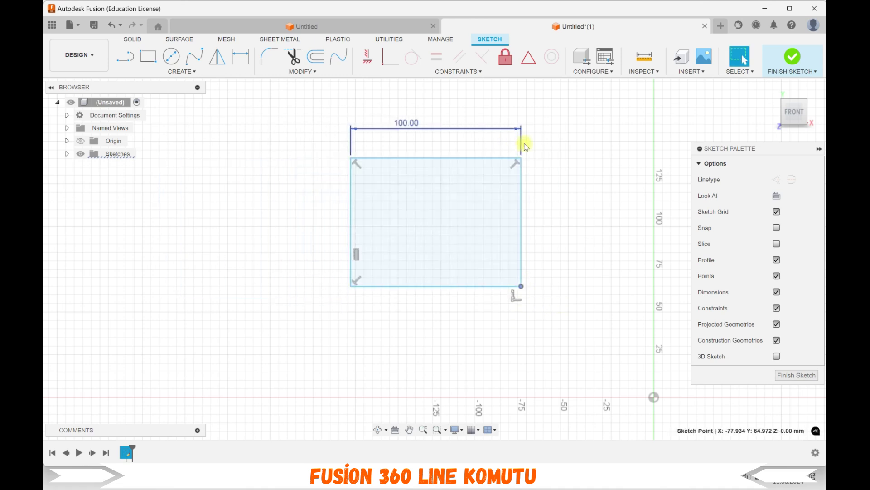
mouse_move(520, 159)
left_mouse_down()
mouse_move(536, 144)
mouse_move(521, 219)
mouse_move(520, 117)
mouse_move(531, 233)
mouse_move(519, 159)
mouse_move(563, 132)
mouse_move(553, 161)
mouse_move(546, 160)
left_mouse_up()
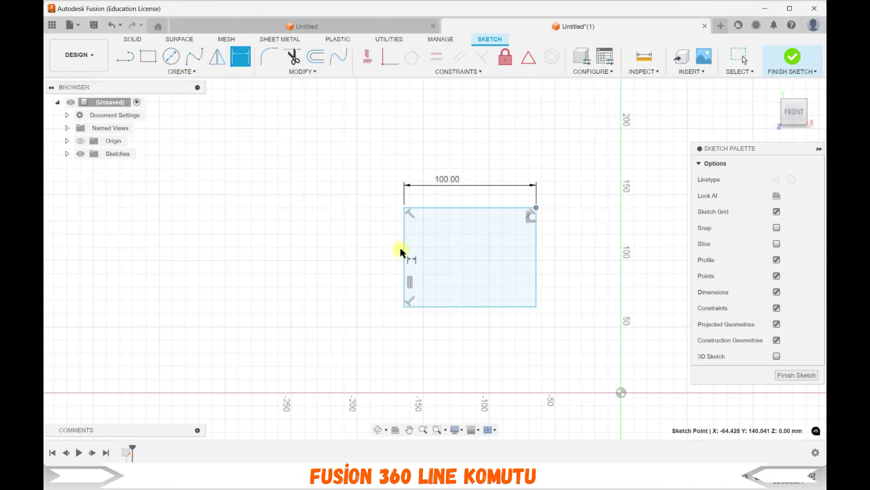
left_click(403, 252)
key("Escape")
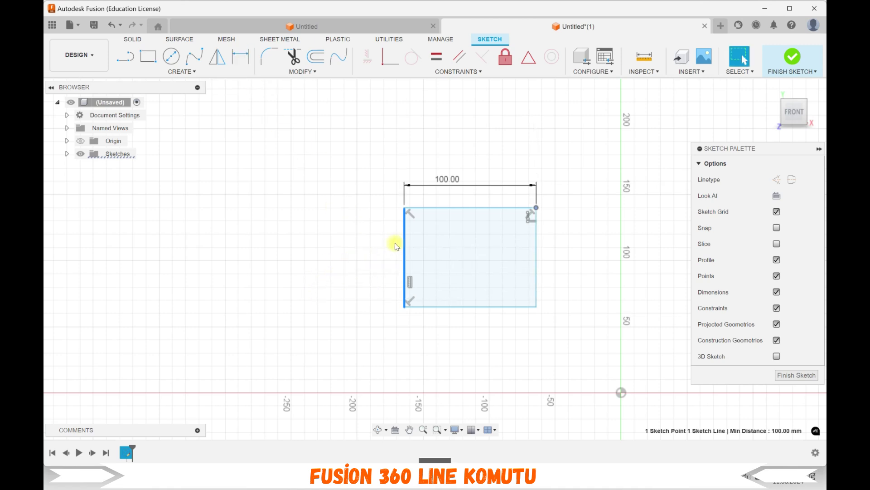
left_click(238, 55)
key("Escape")
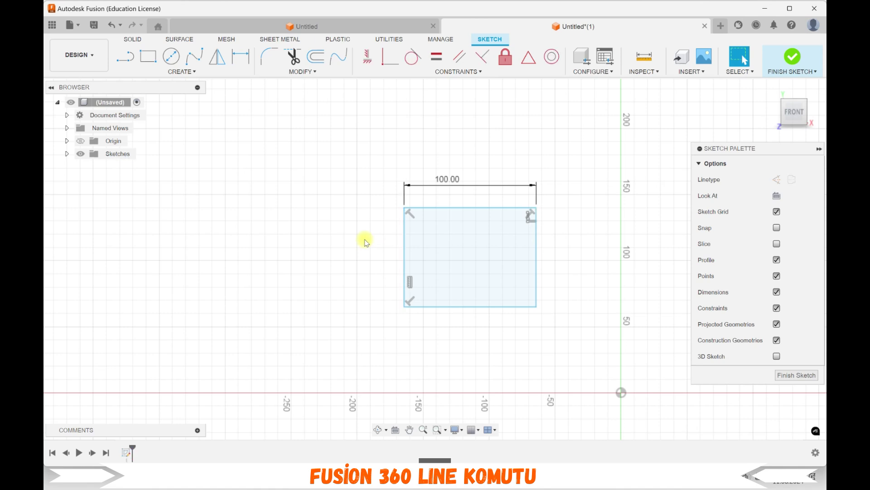
Dimension the rectangle's left edge and set its height to 50 mm.
key("d")
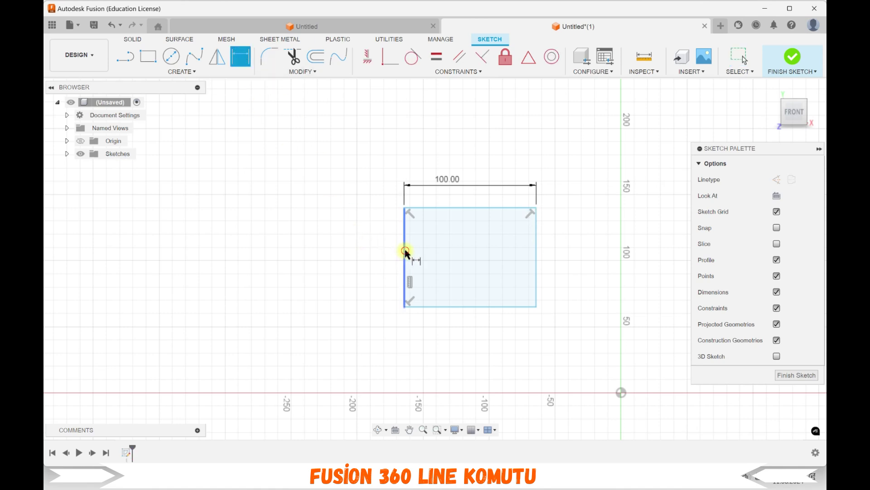
left_click(405, 250)
left_click(368, 247)
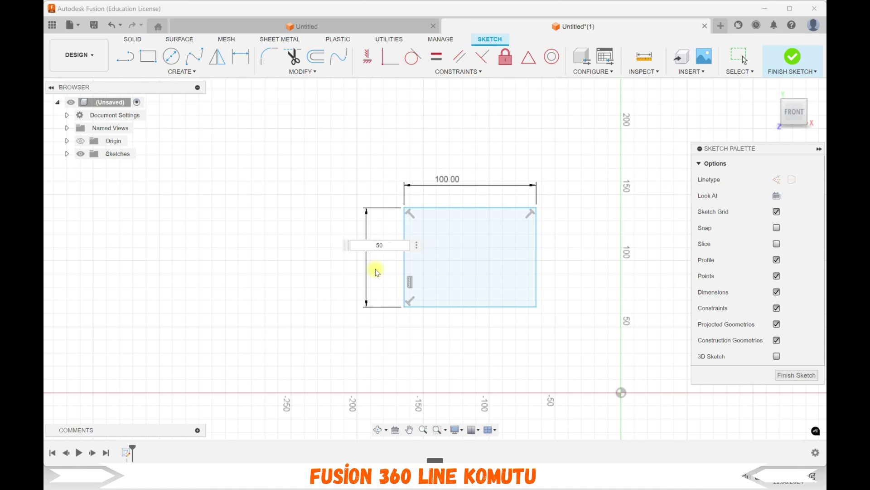
key("Return")
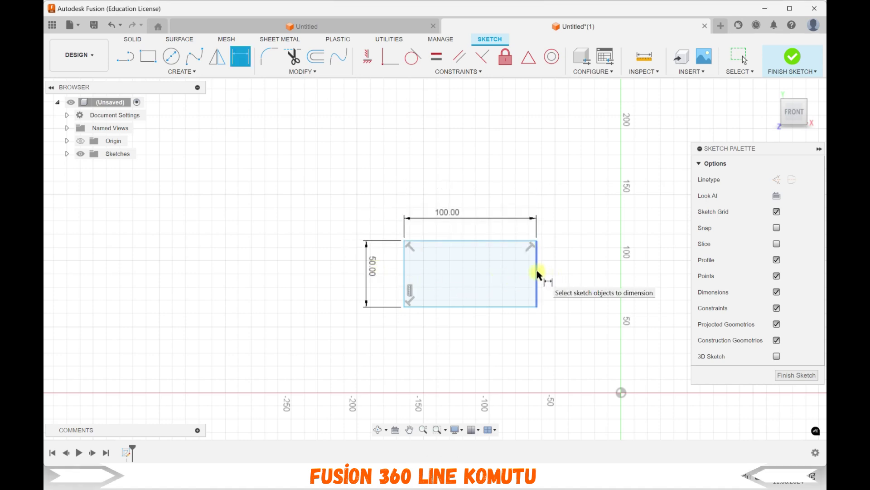
Try to add further dimensions to the rectangle's right and bottom edges, declining a driven dimension each time.
left_click(537, 272)
left_click(562, 274)
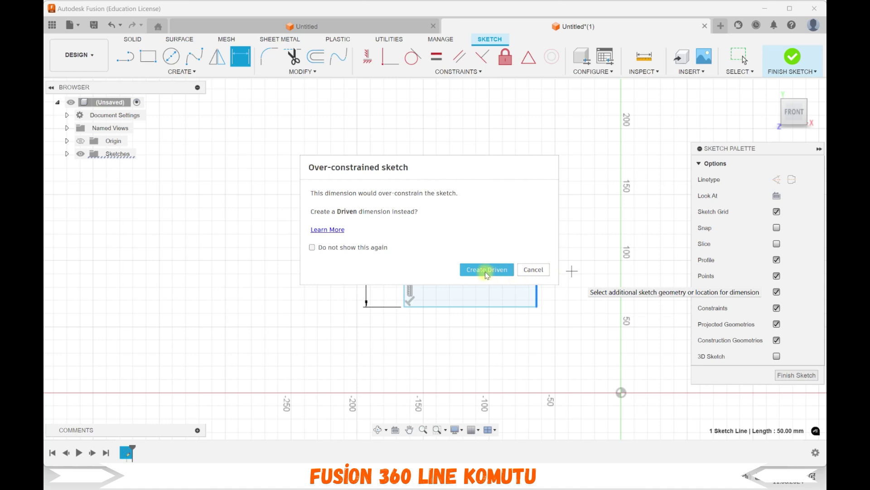
left_click(534, 270)
left_click(494, 307)
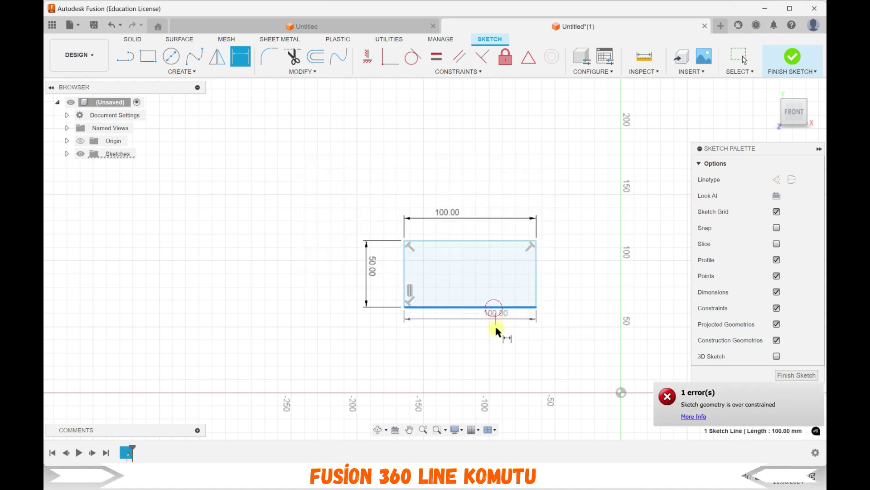
left_click(496, 334)
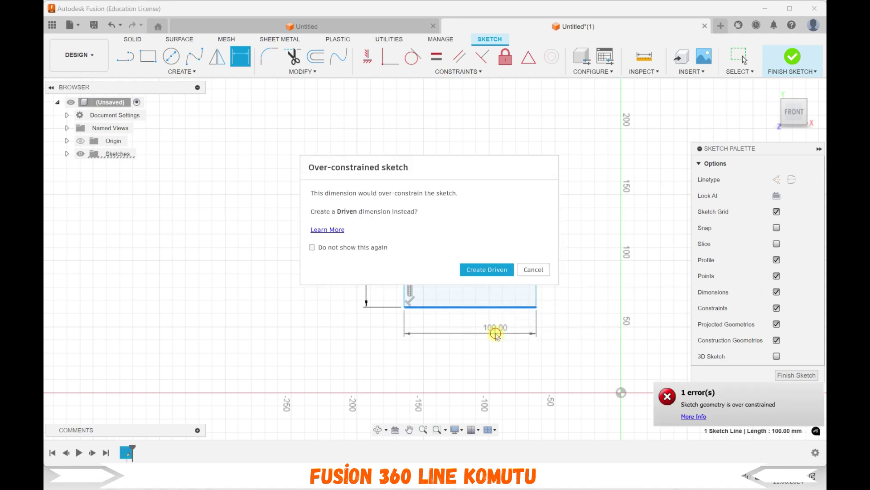
left_click(534, 270)
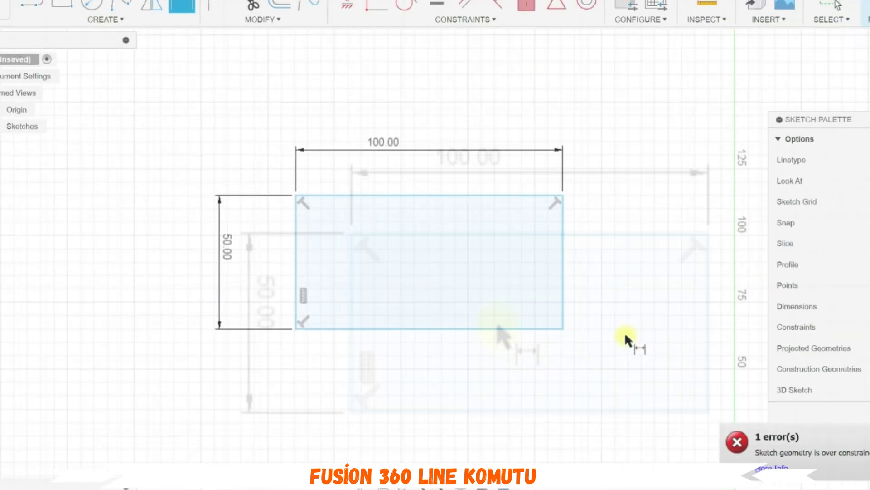
Leave the dimension command and move the rectangle's lower-right corner onto the sketch origin.
scroll(575, 370, "down", 2)
scroll(637, 411, "up", 3)
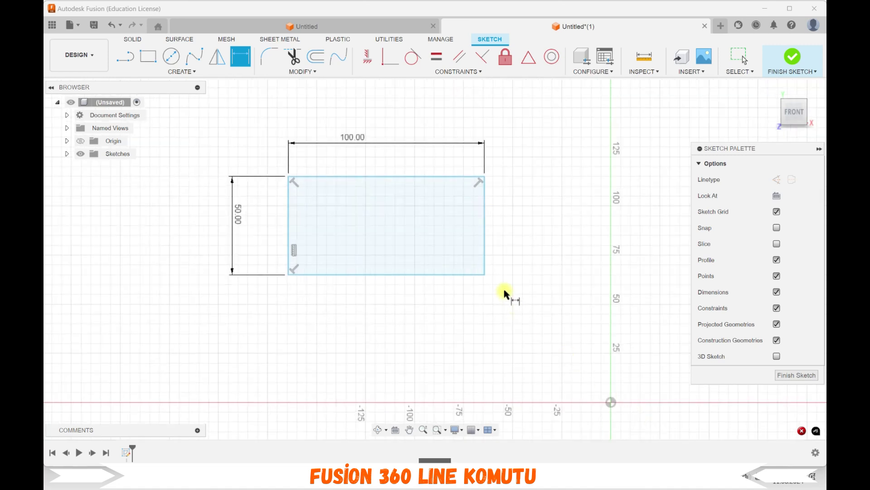
left_click(485, 275)
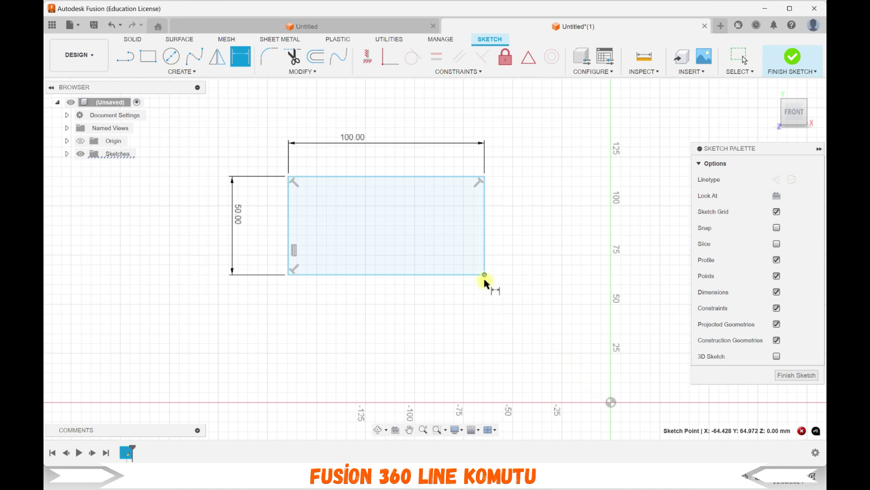
key("Escape")
key("Escape")
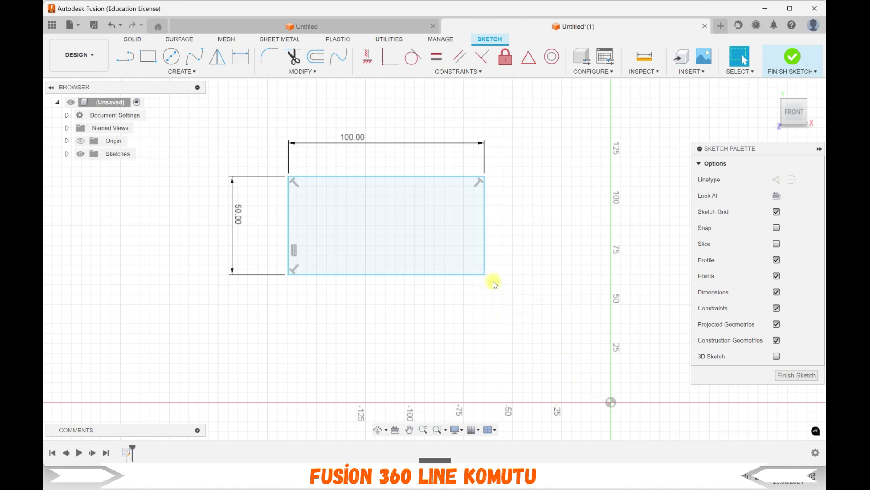
left_click_drag(485, 275, 611, 402)
In the other open sketch, draw connected lines from the origin: 40 mm up, 20 mm left, 50 mm up and 20 mm right.
scroll(423, 291, "down", 2)
scroll(576, 387, "up", 3)
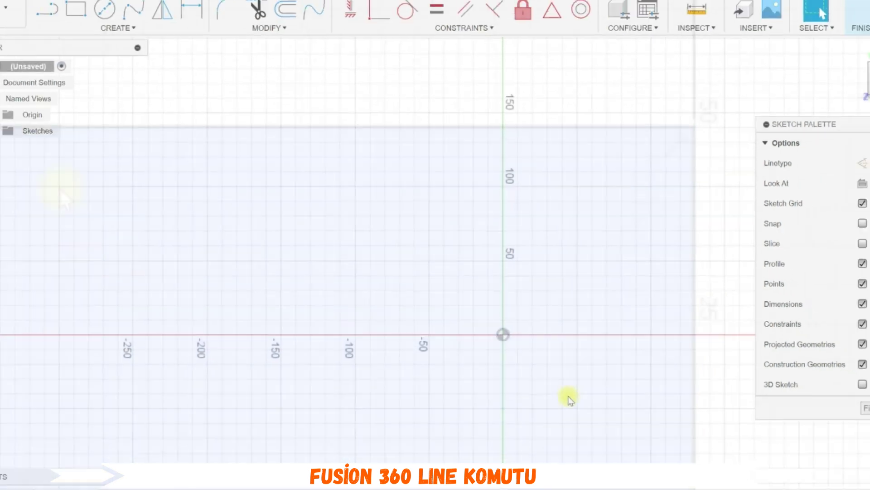
left_click(490, 316)
type("40")
key("Return")
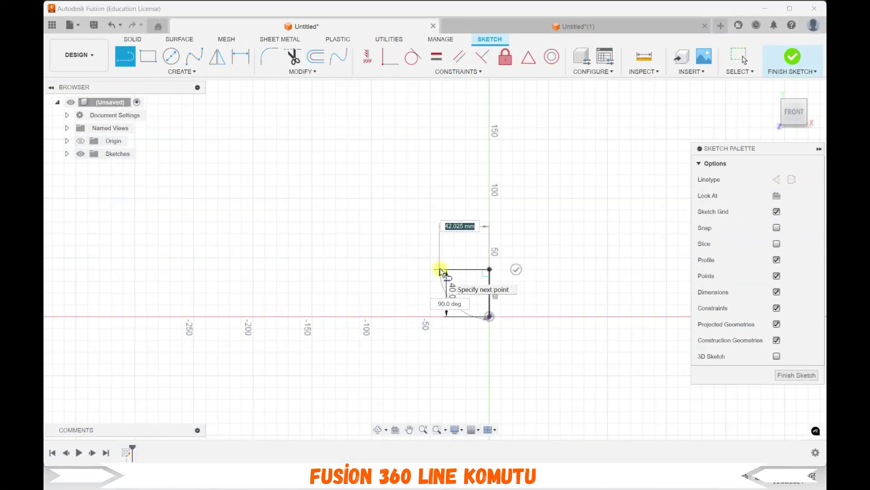
left_click(462, 269)
type("50")
left_click(466, 197)
scroll(495, 219, "up", 4)
type("20")
left_click(479, 197)
scroll(494, 291, "down", 3)
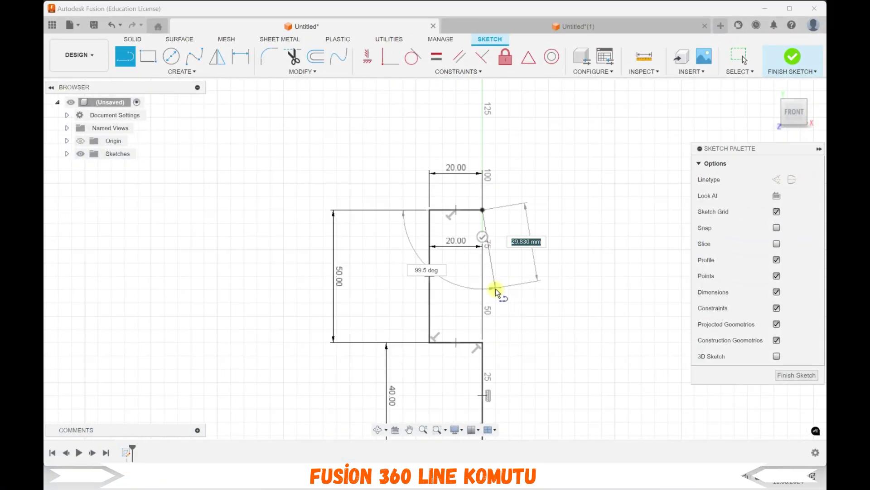
Continue the outline with lines 40 mm up, 65 mm left, 15 mm down and 40 mm left.
type("40")
left_click(487, 151)
type("65")
left_click(374, 167)
type("15")
left_click(369, 192)
type("40")
left_click(272, 190)
Continue the outline 35 mm up and 25 mm left, followed by a 70 mm line sloping down-left at 135 degrees.
type("35")
left_click(296, 136)
type("20")
left_click(220, 121)
type("5070")
key("Tab")
type("135")
left_click(186, 206)
Continue the outline with lines 35 mm down, 40 mm right, 35 mm down and 40 mm left.
type("35")
left_click(162, 285)
type("40")
left_click(236, 279)
type("35")
left_click(234, 342)
type("40")
left_click(165, 341)
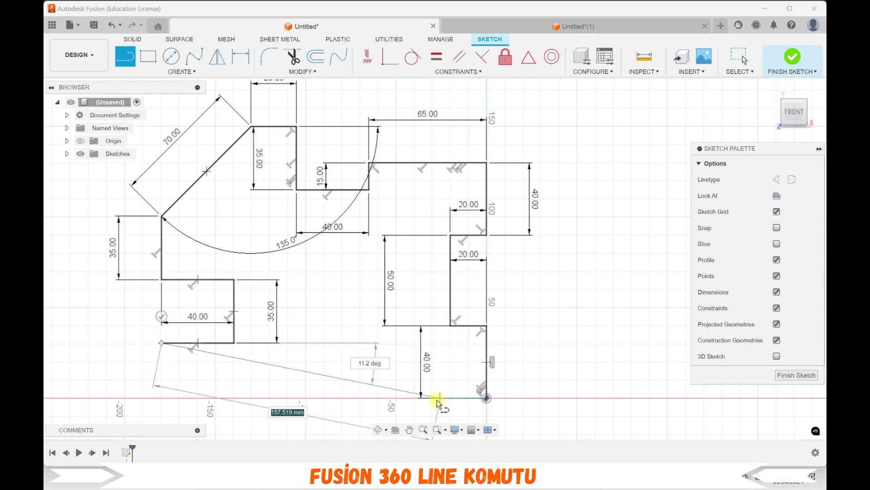
Close the outline with a line down to the horizontal axis and one back to the origin, and leave the Line command.
left_click(162, 398)
left_click(486, 398)
key("Escape")
Rearrange several of the outline's dimensions so they sit clear of the lines and each other.
scroll(262, 350, "down", 2)
left_click_drag(280, 261, 243, 136)
scroll(331, 299, "down", 1)
left_click_drag(387, 178, 394, 149)
left_click_drag(358, 295, 490, 293)
left_click_drag(389, 350, 499, 346)
left_click_drag(415, 275, 413, 361)
scroll(361, 294, "down", 2)
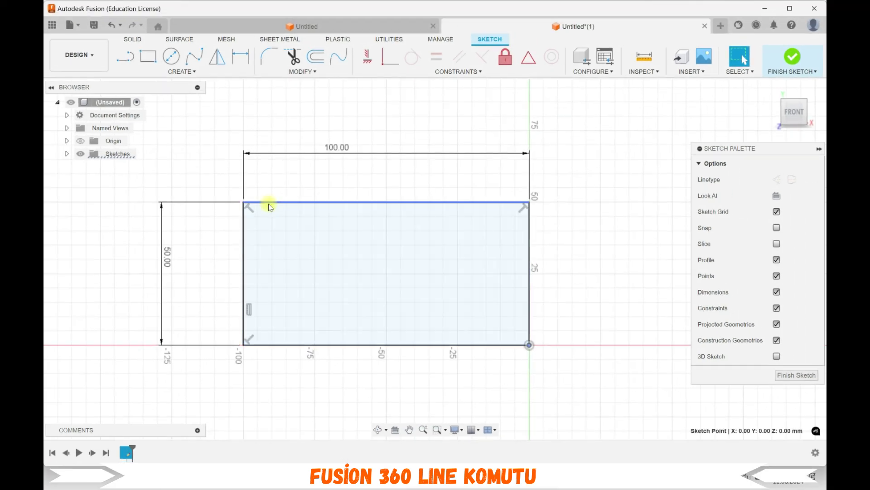
left_click(501, 211)
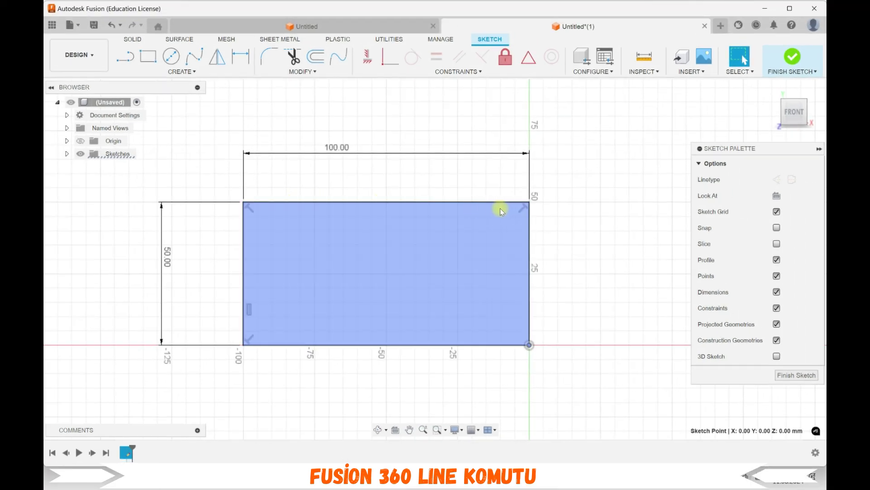
left_click(538, 288)
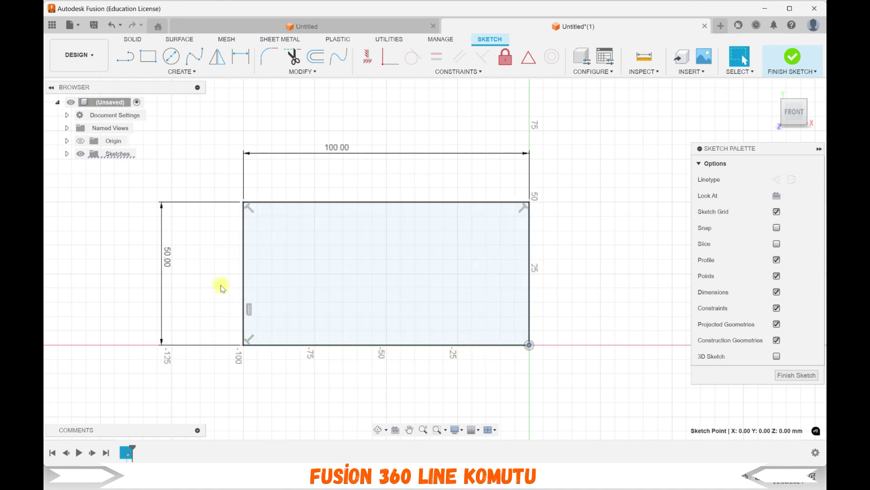
left_click(258, 223)
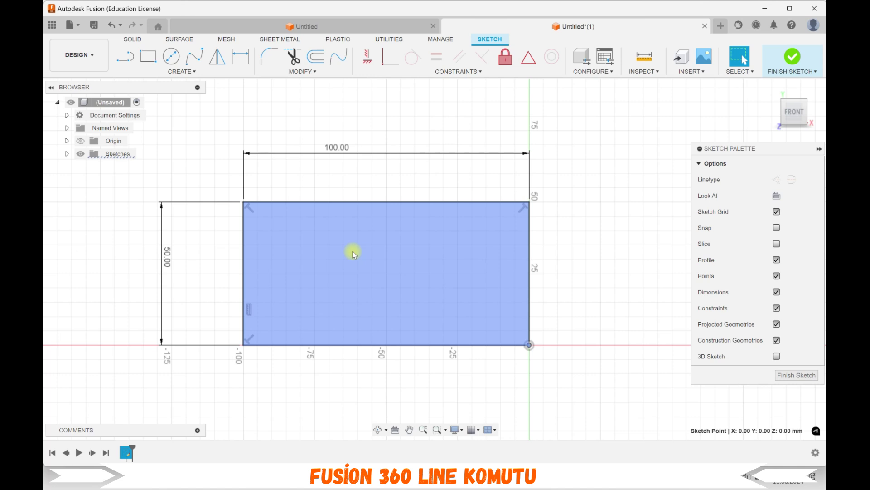
scroll(375, 268, "down", 2)
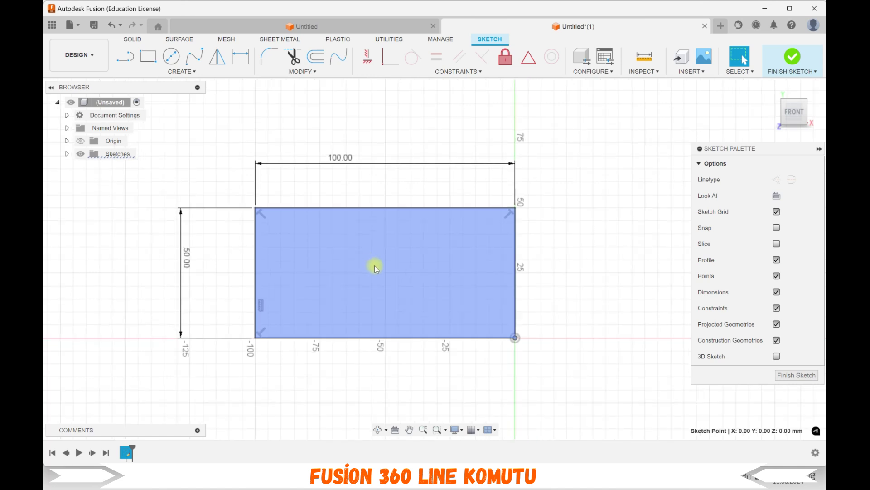
left_click(342, 180)
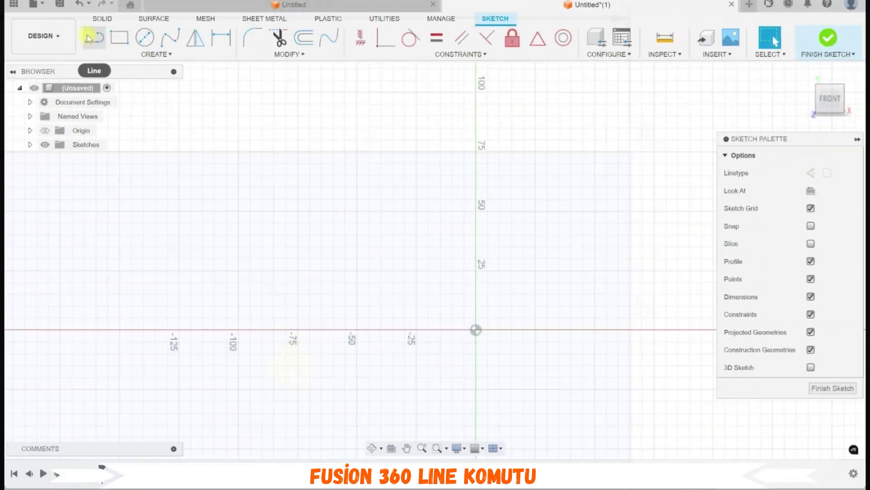
Sketch a profile on a horizontal baseline about 86 mm long: up, sloped, flat, sloped, flat and straight down to the baseline.
left_click(89, 38)
left_click(231, 221)
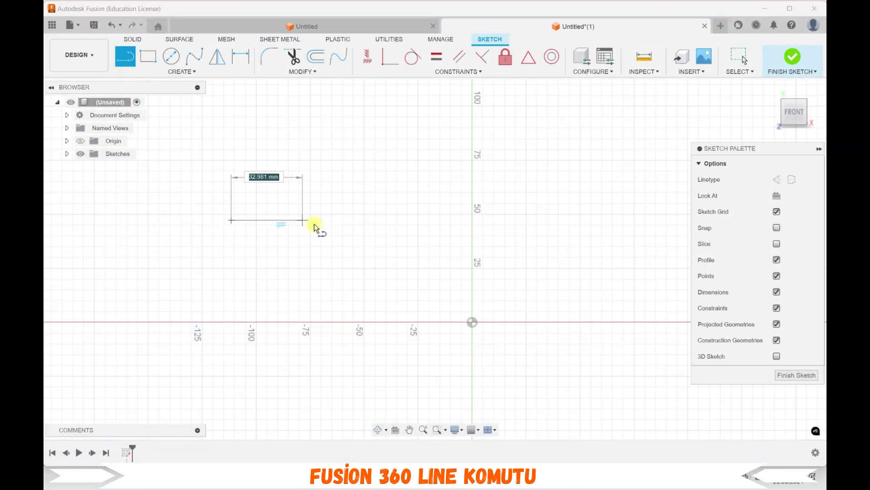
left_click(417, 221)
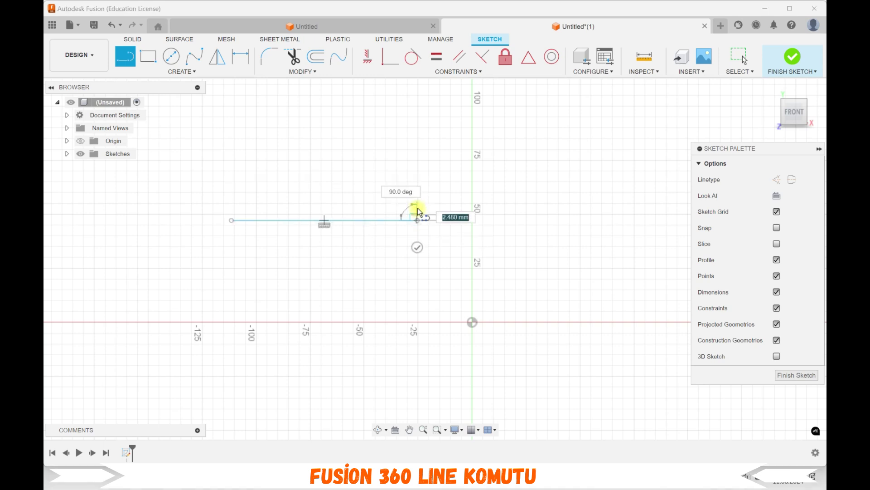
left_click(417, 179)
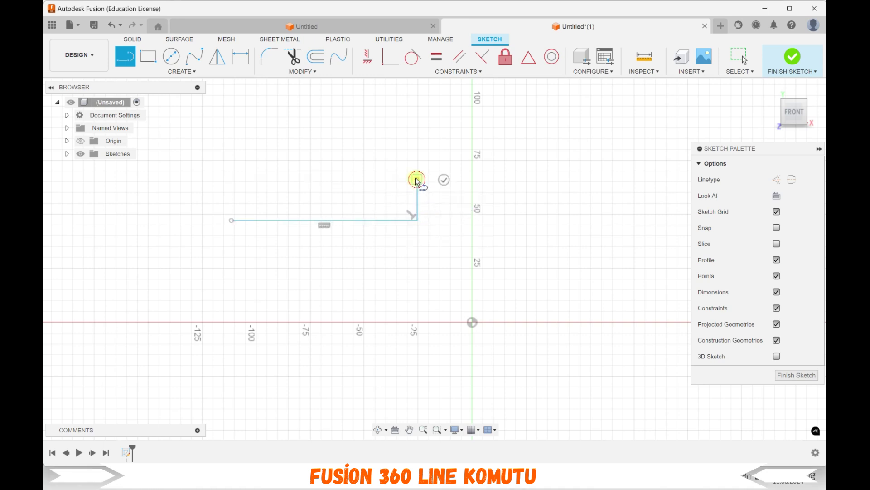
left_click(384, 165)
left_click(348, 164)
left_click(319, 146)
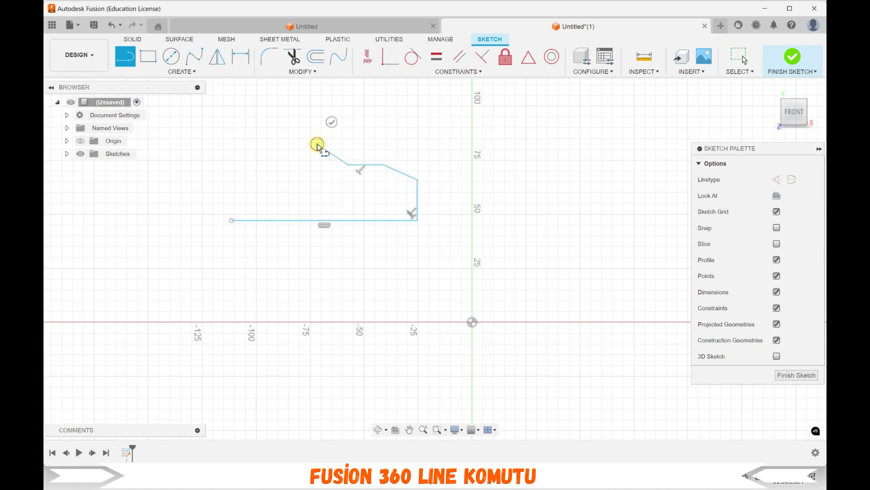
left_click(294, 145)
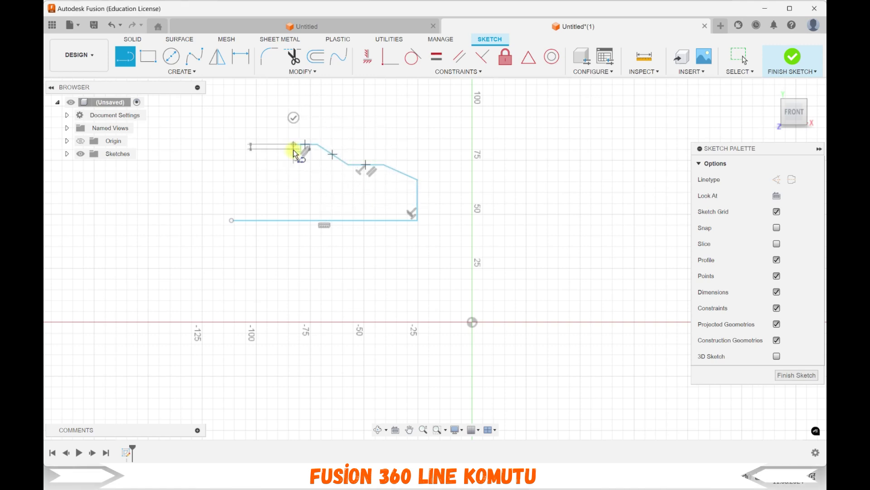
left_click(295, 219)
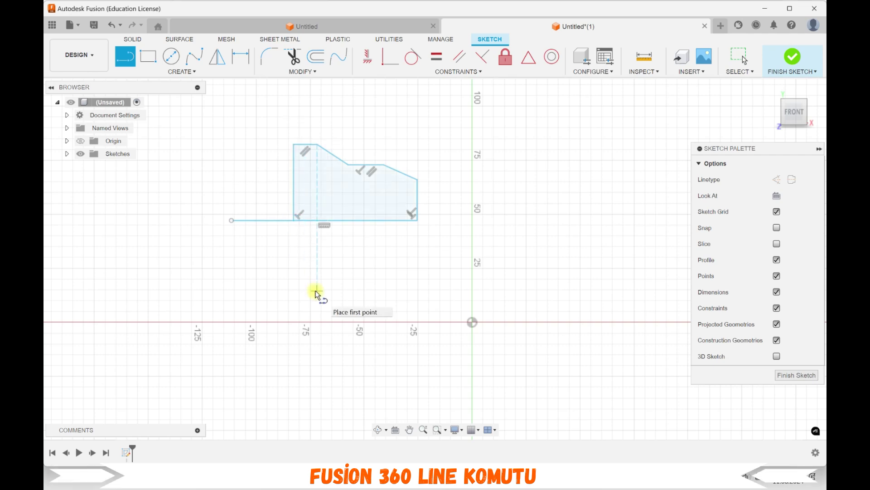
key("Escape")
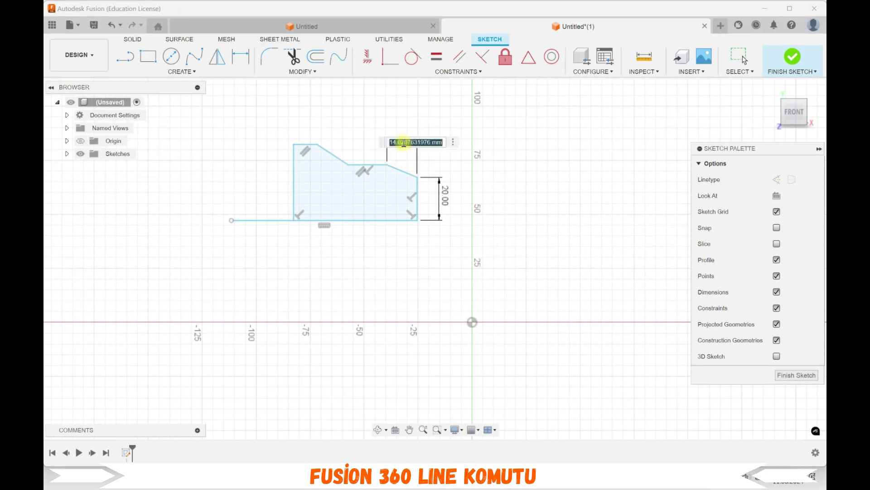
Dimension the right-hand slope's horizontal span as 15 mm and the flat edge beside it as 20 mm.
key("Return")
left_click(366, 146)
type("20")
key("Return")
Dimension the steeper slope's horizontal span as 17 mm, the top edge as 5 mm, the left height as 35 mm and the baseline as 100 mm.
left_click(334, 155)
left_click(312, 121)
type("17")
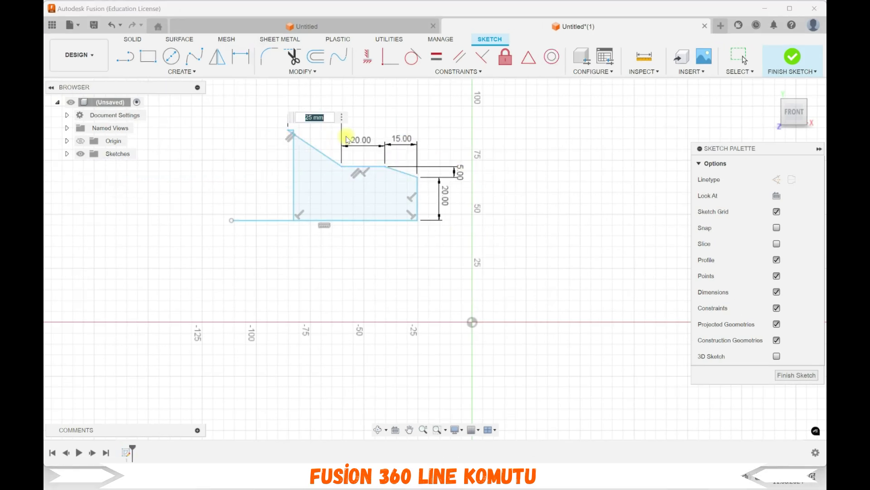
key("Return")
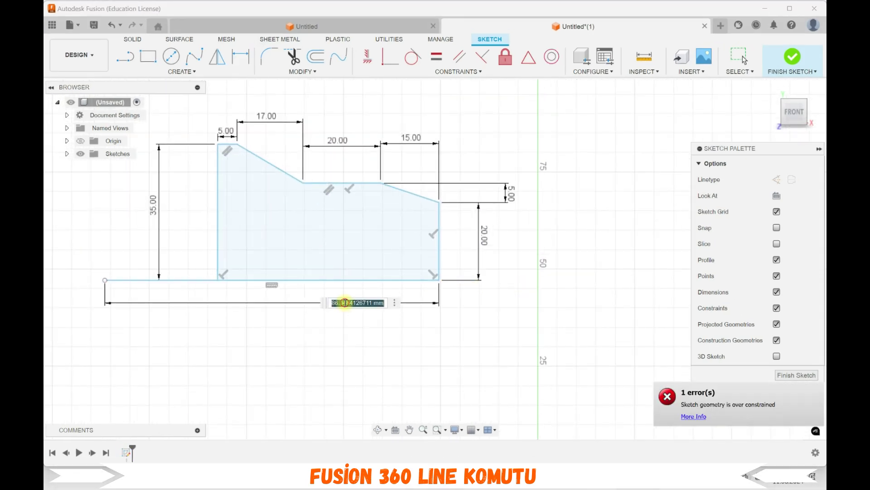
key("Return")
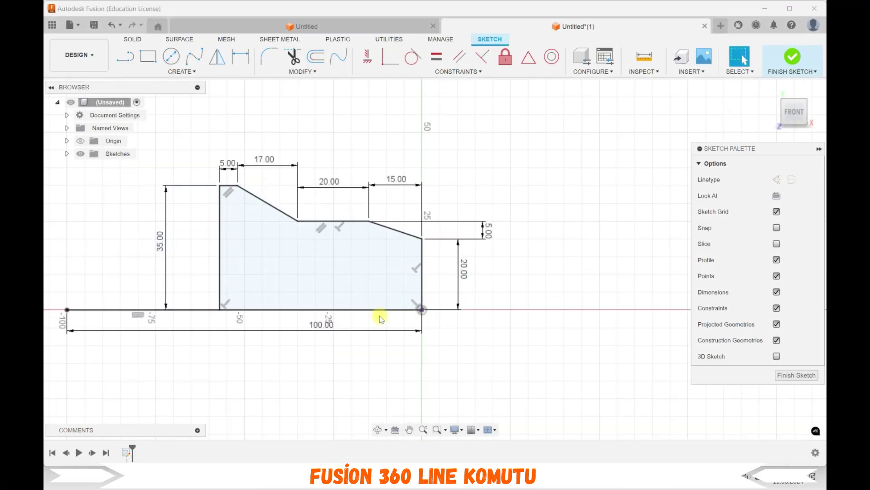
Try the construction and centerline linetypes on the 100 mm baseline and leave it as a centerline.
left_click(377, 310)
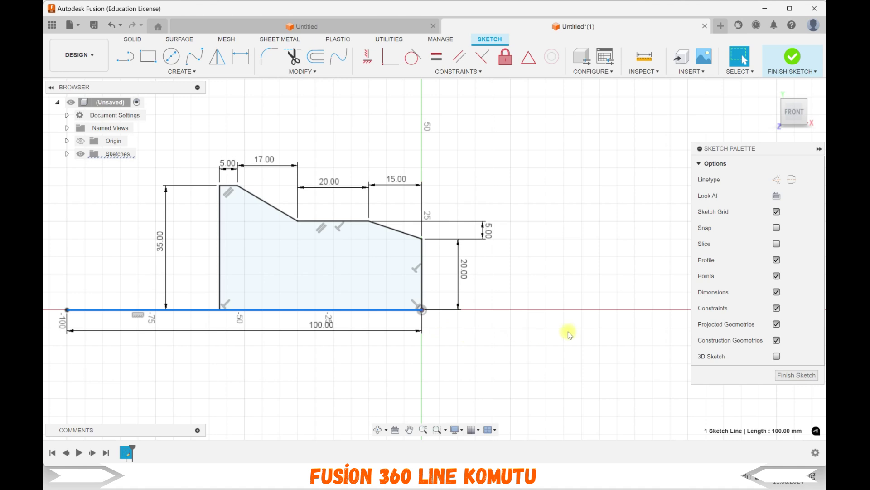
left_click(777, 179)
left_click(793, 181)
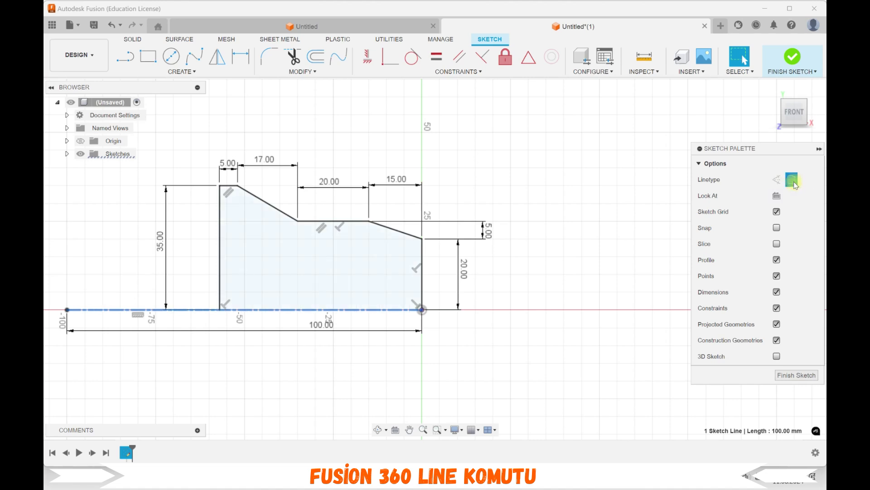
left_click(776, 183)
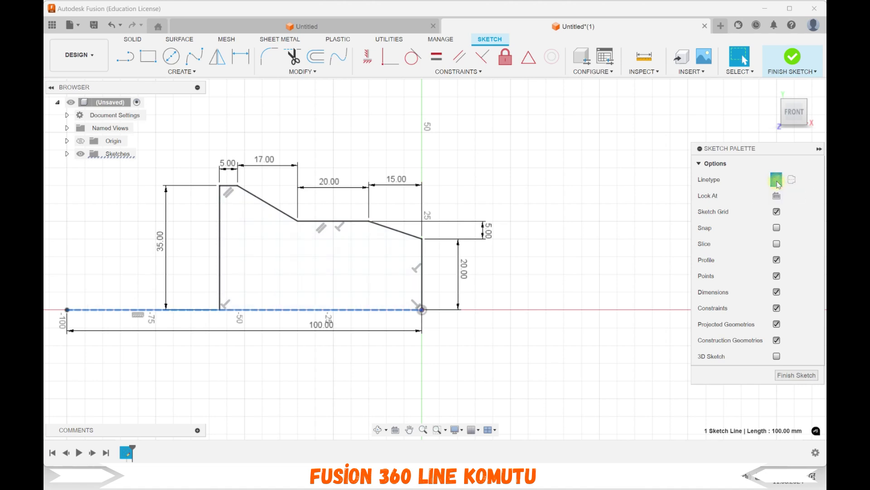
left_click(791, 182)
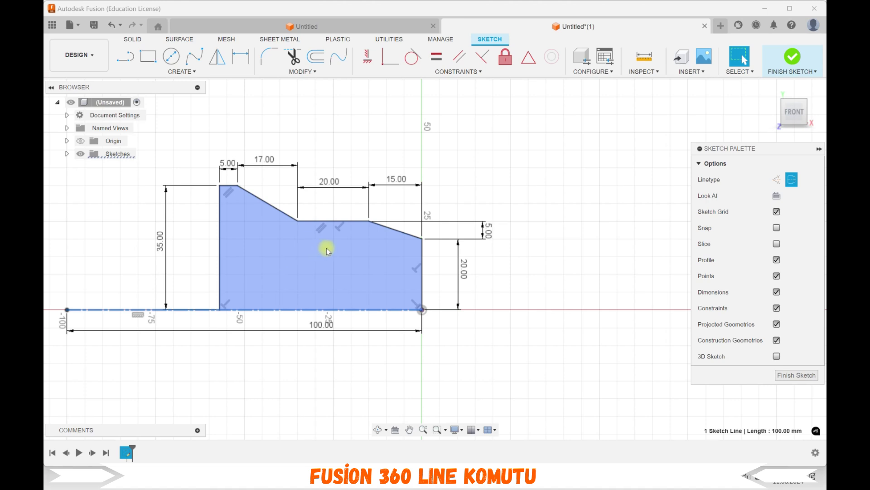
Toggle the construction linetype on the profile's left vertical edge.
left_click(219, 260)
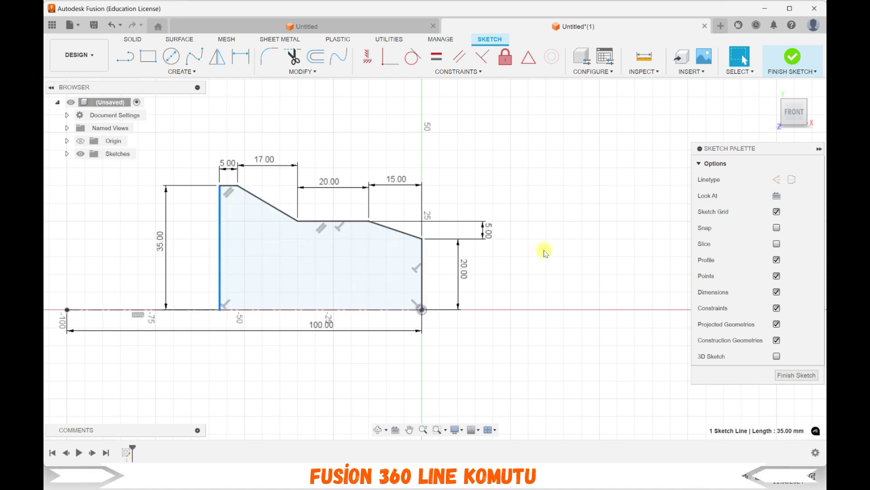
left_click(777, 183)
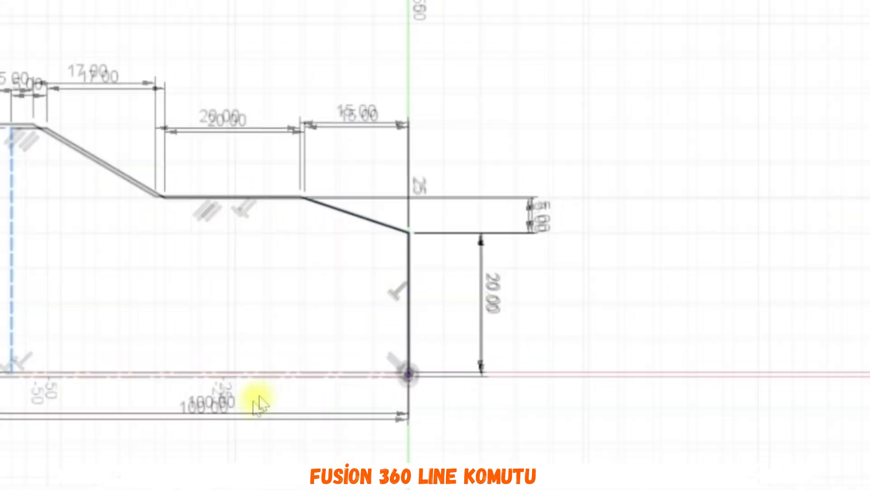
key("x")
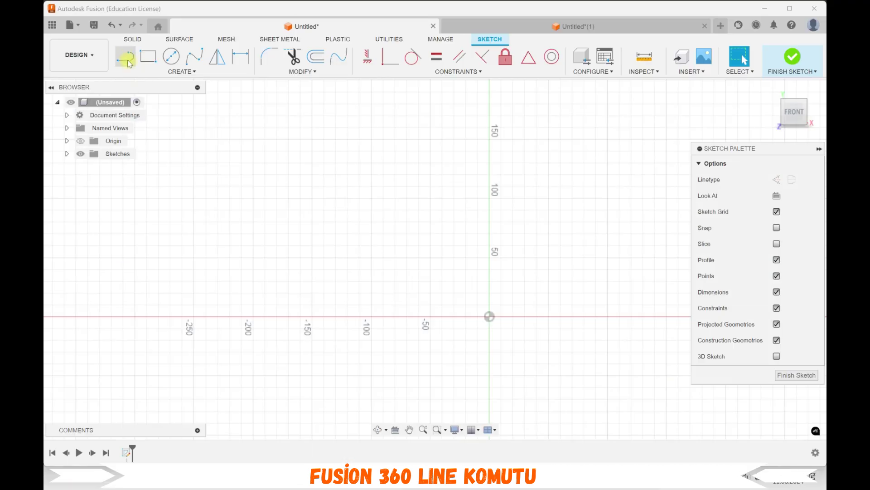
Draw a 75 mm line up from the origin and a 50 mm line to the left, and continue upward from its end.
key("l")
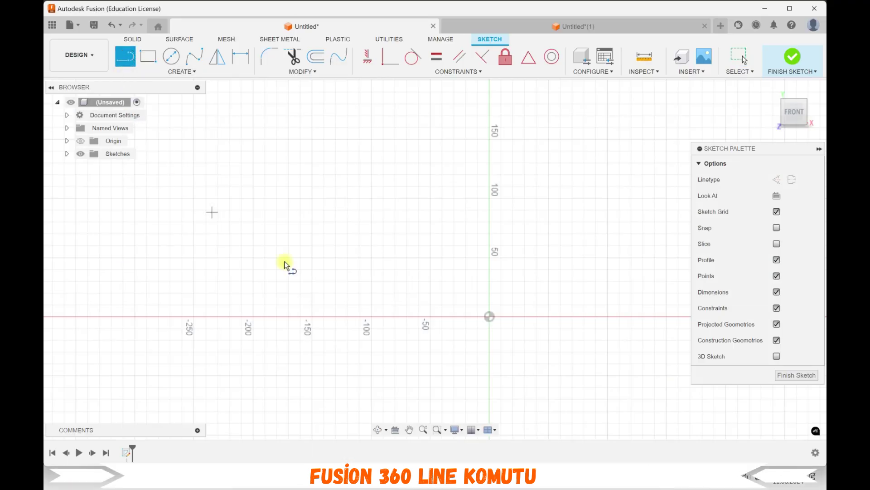
left_click(490, 317)
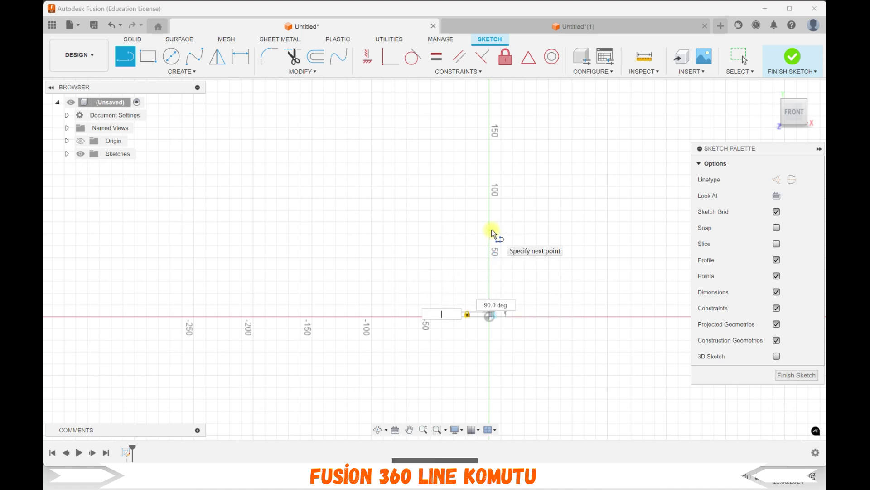
type("75")
key("Return")
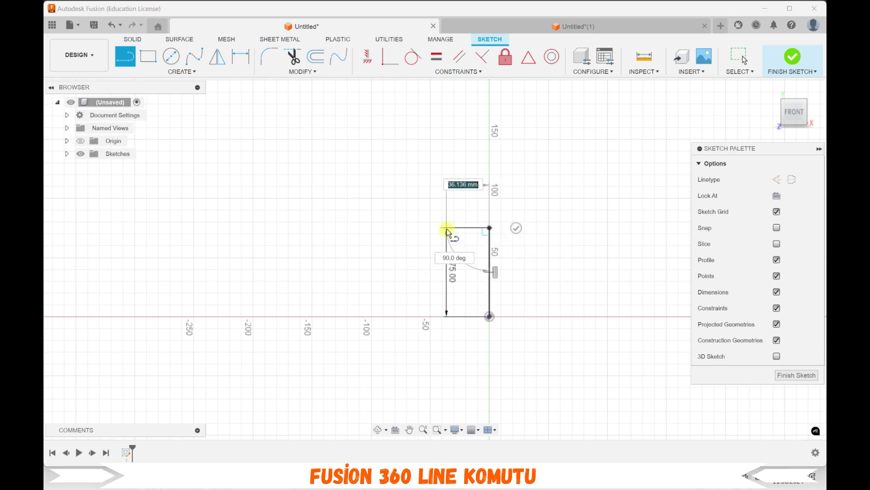
type("50")
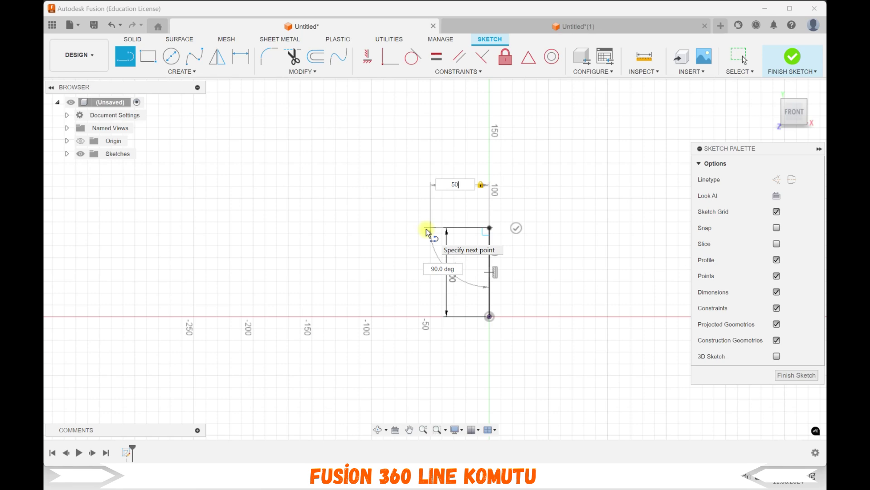
key("Return")
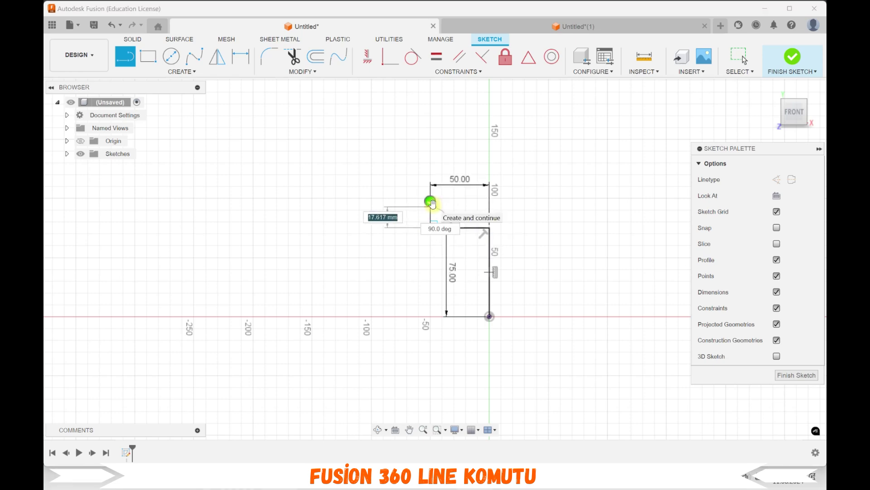
left_click(432, 203)
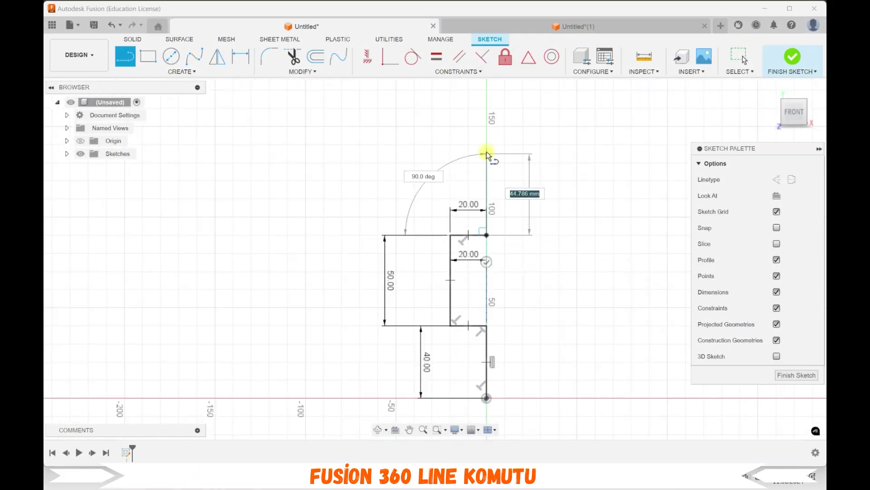
Continue the stepped outline with lines 40 mm up, 65 mm left, 15 mm down and 40 mm left.
type("40")
key("Return")
type("65")
key("Return")
type("15")
key("Return")
type("40")
key("Return")
Extend the outline 35 mm up and 25 mm left, and add a 70 mm line sloping down-left at 135 degrees.
type("35")
key("Return")
type("25")
key("Return")
type("2070")
key("Tab")
type("135")
key("Return")
Draw the side notch with lines 35 mm down, 40 mm right, 35 mm down and 40 mm left.
type("35")
key("Return")
type("40")
key("Return")
type("35")
key("Return")
type("40")
key("Return")
Close the outline down to the horizontal axis and back to the origin, and dimension the notch's lower edge as 40 mm.
left_click(161, 398)
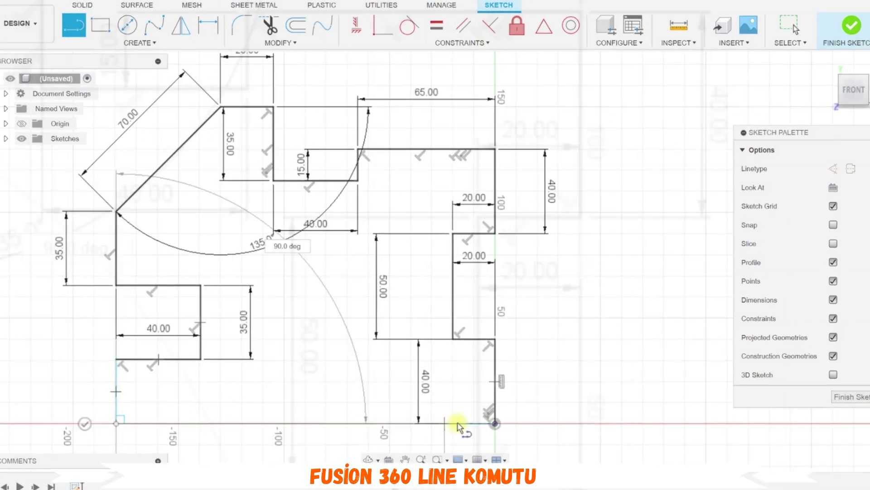
left_click(495, 423)
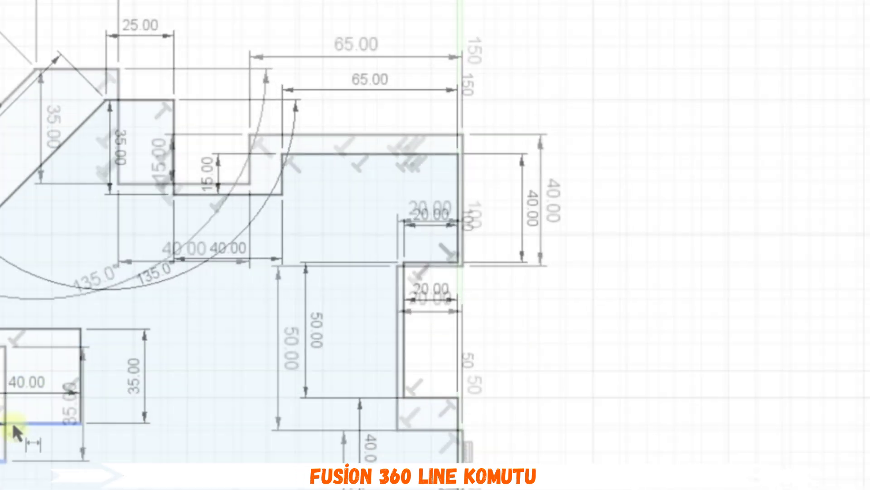
key("d")
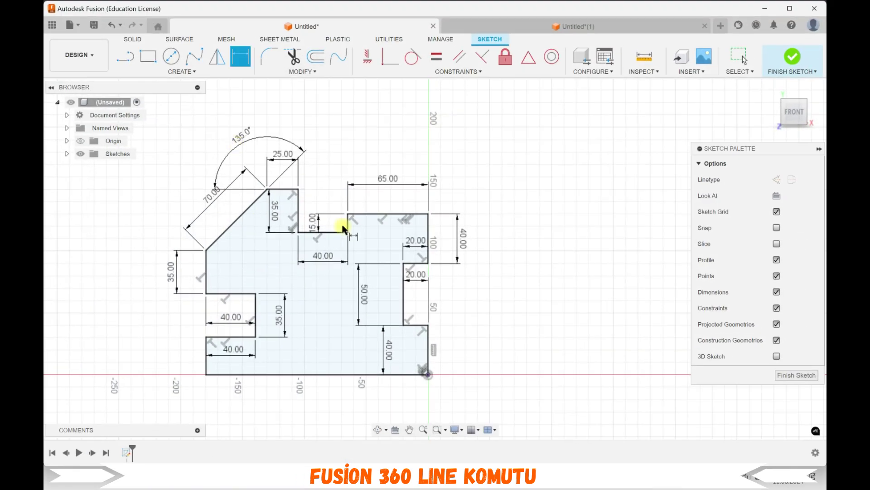
Move the 50 mm and both vertical 40 mm dimensions right of the outline, the 65 mm above it, and separate the two 20 mm ones.
left_click_drag(387, 178, 395, 144)
left_click_drag(364, 294, 495, 292)
left_click_drag(388, 350, 501, 346)
left_click_drag(463, 238, 494, 247)
left_click_drag(416, 274, 416, 390)
scroll(359, 293, "down", 2)
left_click_drag(401, 252, 402, 213)
Move the left notch's lower 40 mm dimension below the outline and its upper 40 mm dimension above the notch.
mouse_move(248, 218)
left_mouse_down()
mouse_move(232, 204)
mouse_move(306, 181)
left_mouse_up()
left_click_drag(265, 333, 262, 374)
left_click_drag(402, 364, 402, 375)
key("d")
left_click_drag(262, 309, 267, 268)
Move the 15 mm dimension right of the outline, the inner 35 mm into the upper recess, and the 25, 40 and 65 mm ones above.
scroll(343, 259, "up", 3)
left_click_drag(319, 224, 501, 237)
left_click_drag(263, 210, 326, 208)
scroll(289, 225, "down", 2)
left_click_drag(279, 159, 280, 132)
left_click_drag(313, 257, 312, 136)
left_click_drag(375, 159, 368, 134)
Reposition the 70 mm, 135-degree and two left-hand 35 mm dimensions closer to the outline.
scroll(356, 200, "down", 1)
left_click_drag(217, 188, 229, 195)
left_click_drag(252, 153, 271, 171)
left_click_drag(182, 297, 198, 297)
left_click_drag(182, 263, 198, 265)
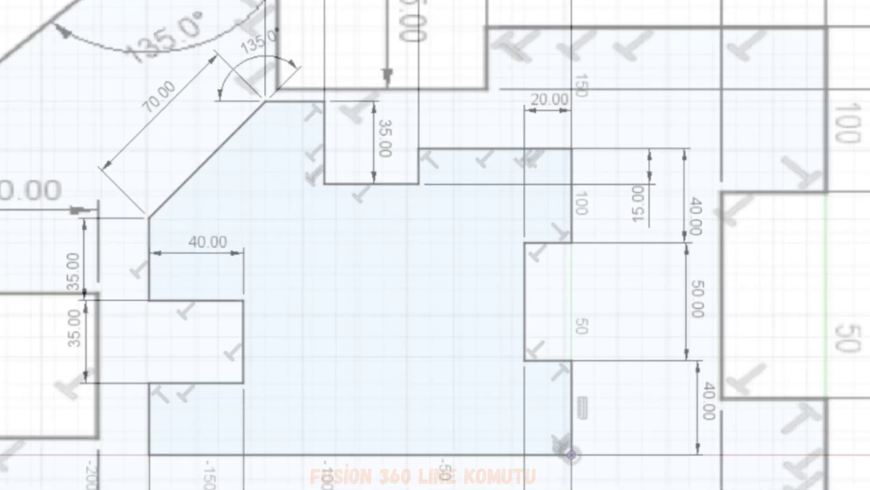